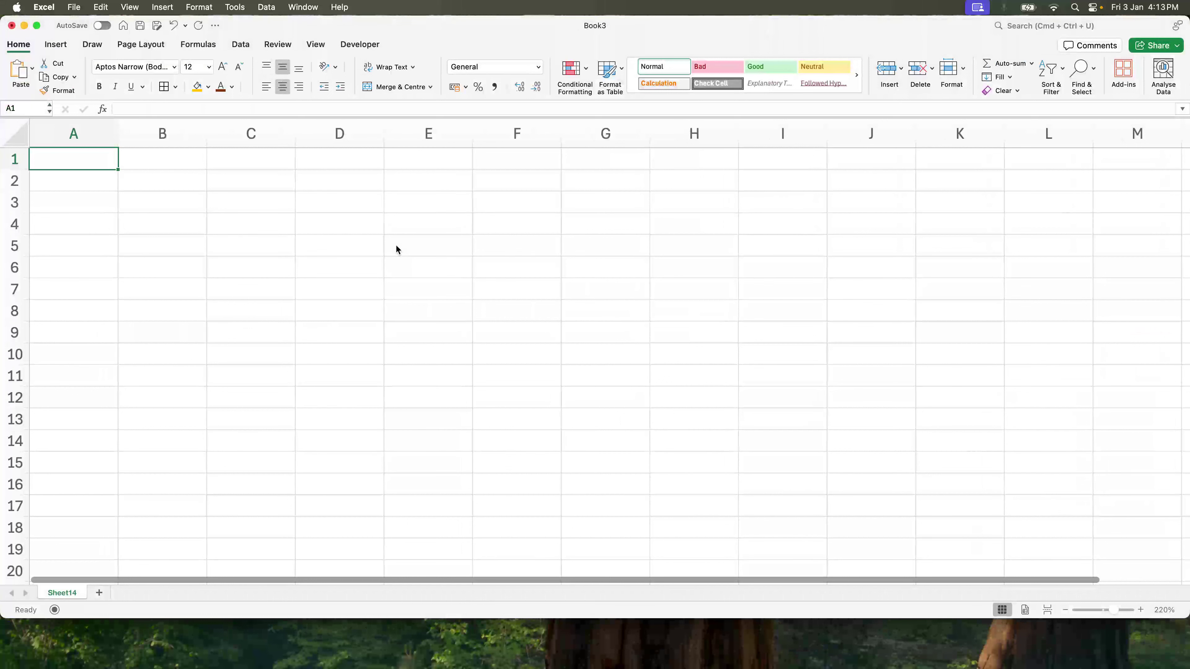
Widen column A and enter the label "Generate a random number between 0 and 1" in A1
left_click_drag(118, 134, 508, 139)
double_click(203, 166)
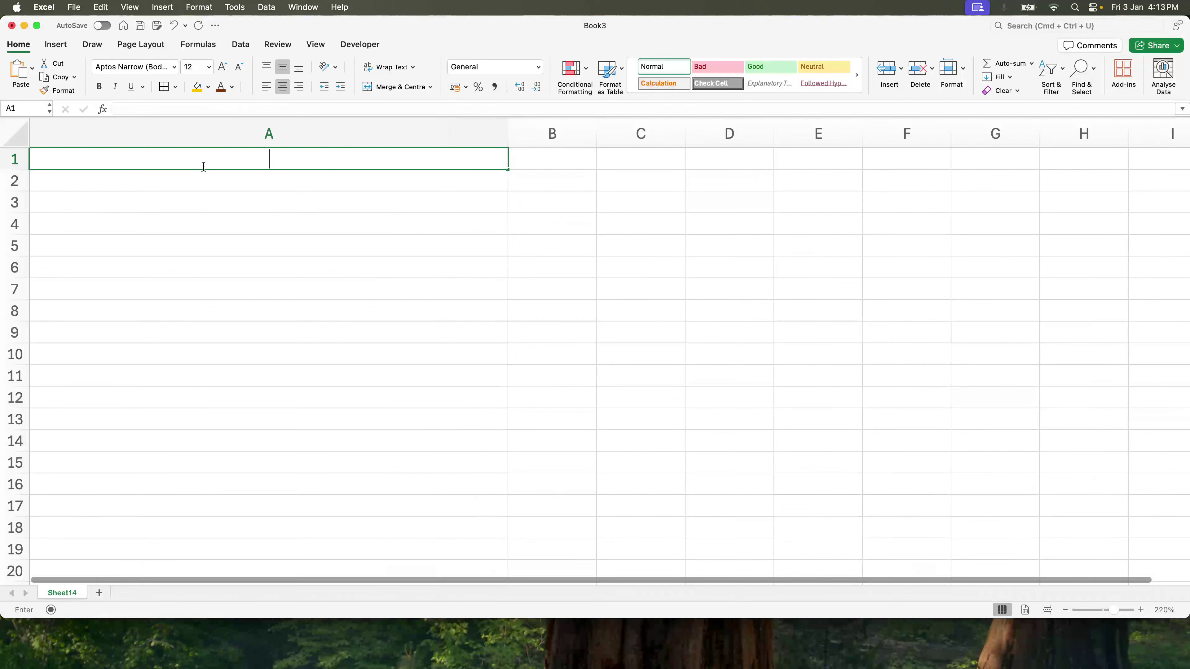
type("Generate a r")
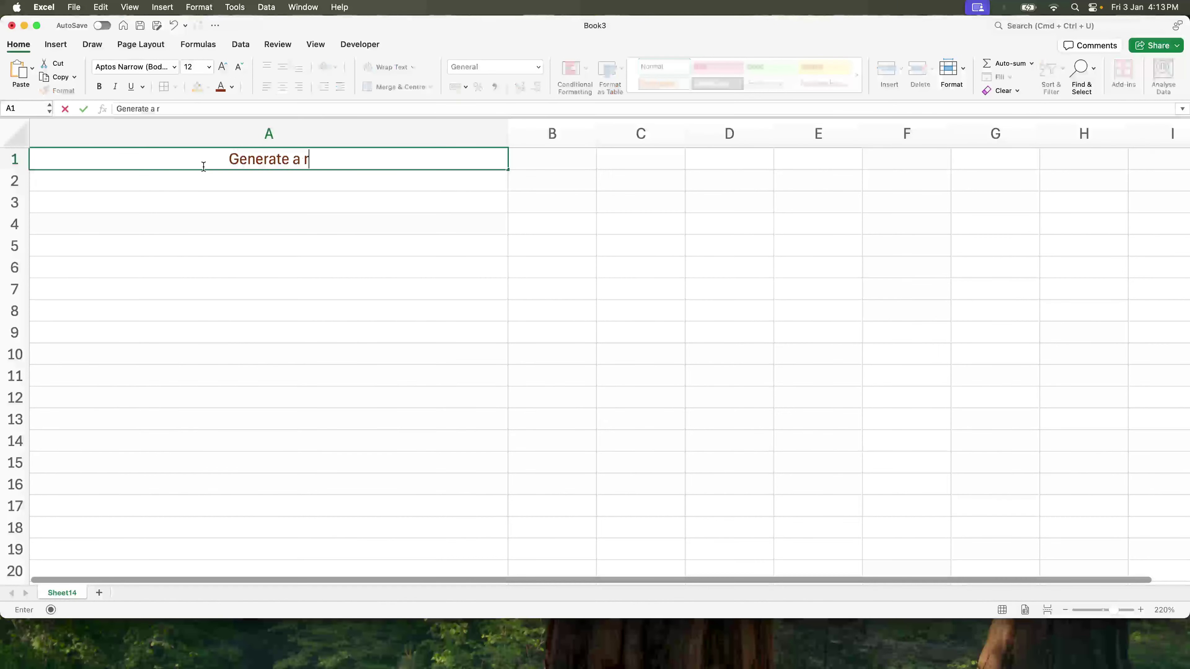
type("andom number b")
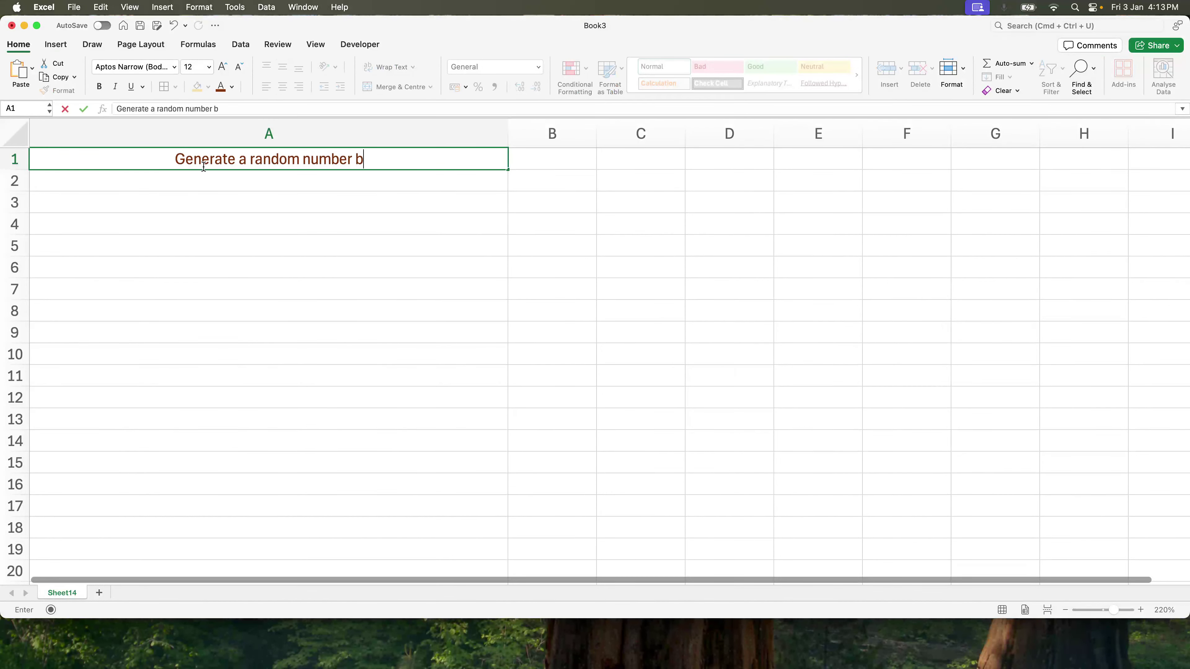
type("etween")
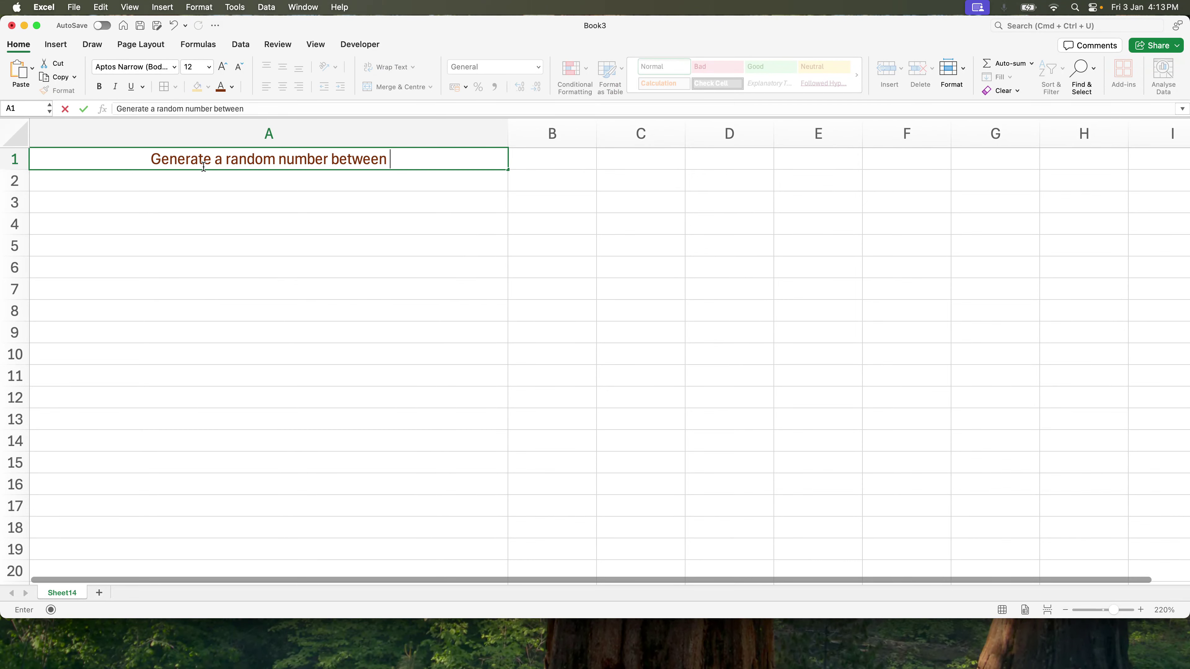
type(" 0 and")
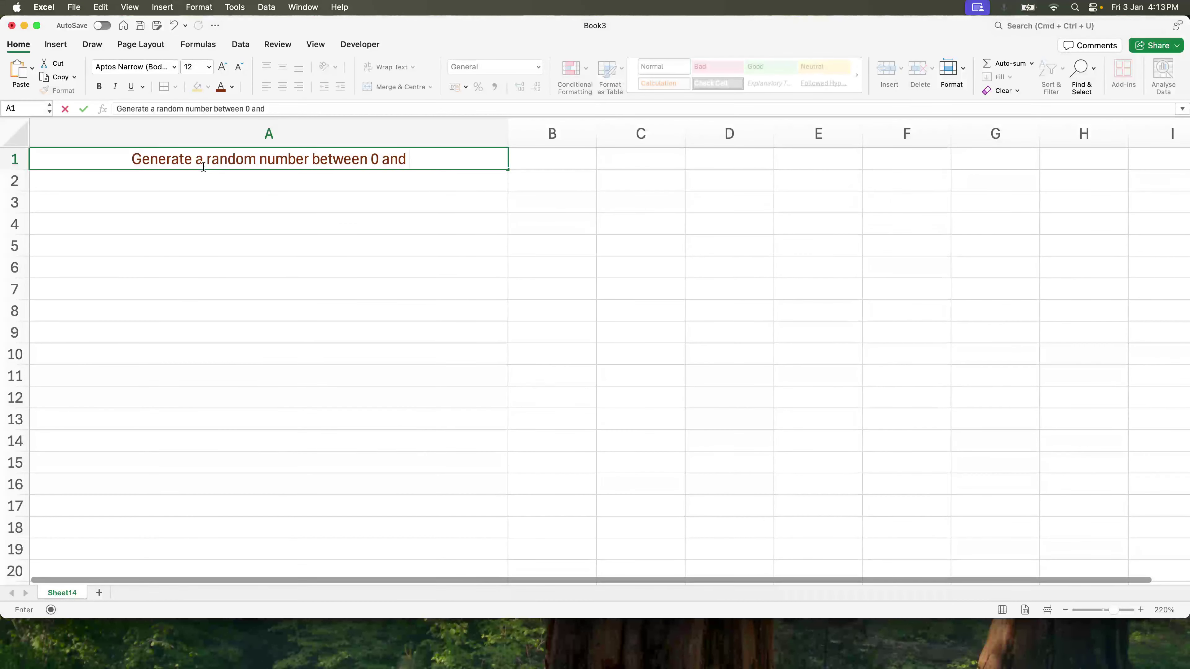
type(" 1")
key("Tab")
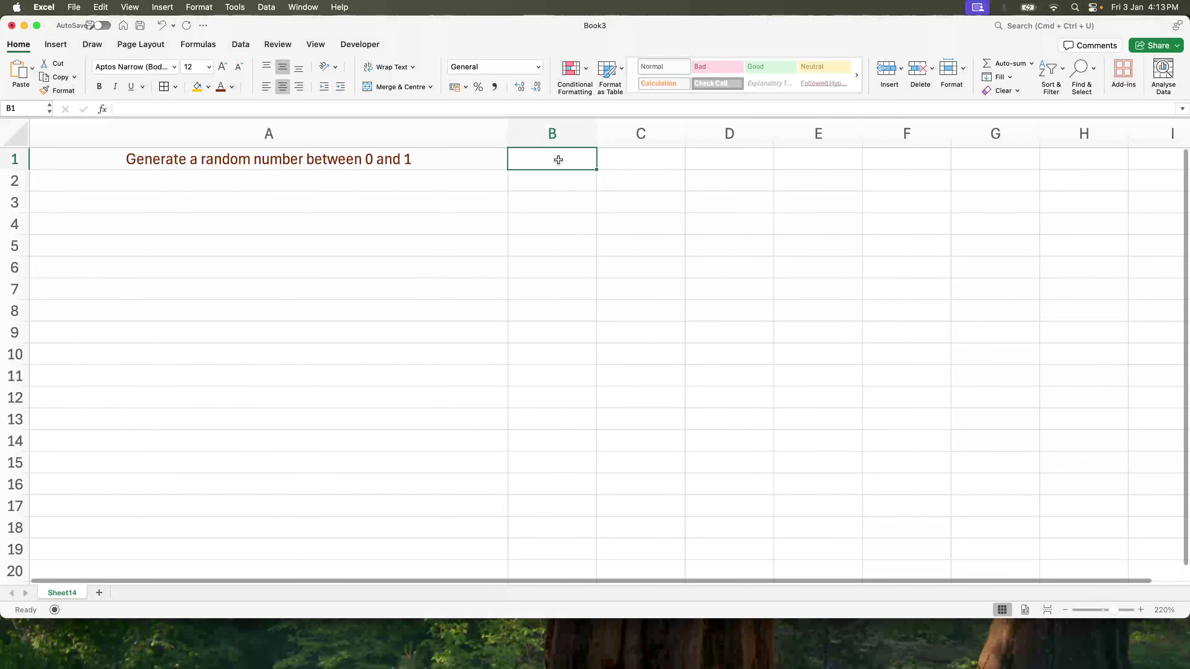
Enter the formula =RAND() in B1 to generate a random number between 0 and 1
type("=rand()")
key("Return")
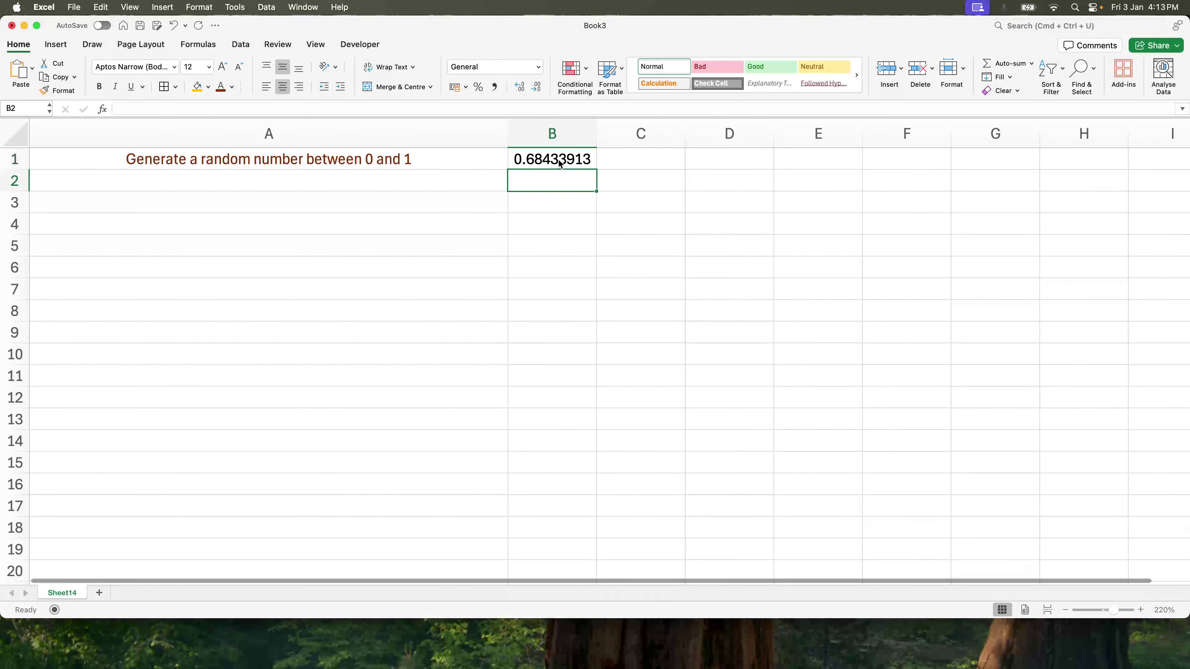
left_click(559, 161)
Recalculate the random number in B1 twice by re-entering the A1 label, keeping its wording
double_click(423, 158)
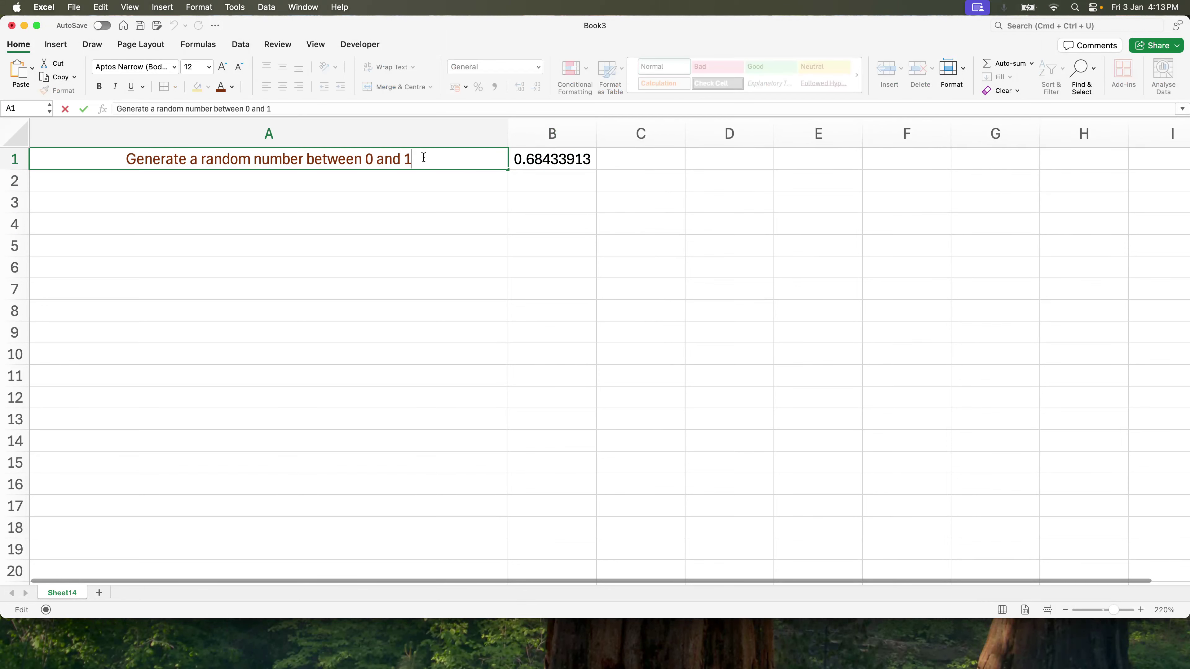
key("Return")
left_click(423, 157)
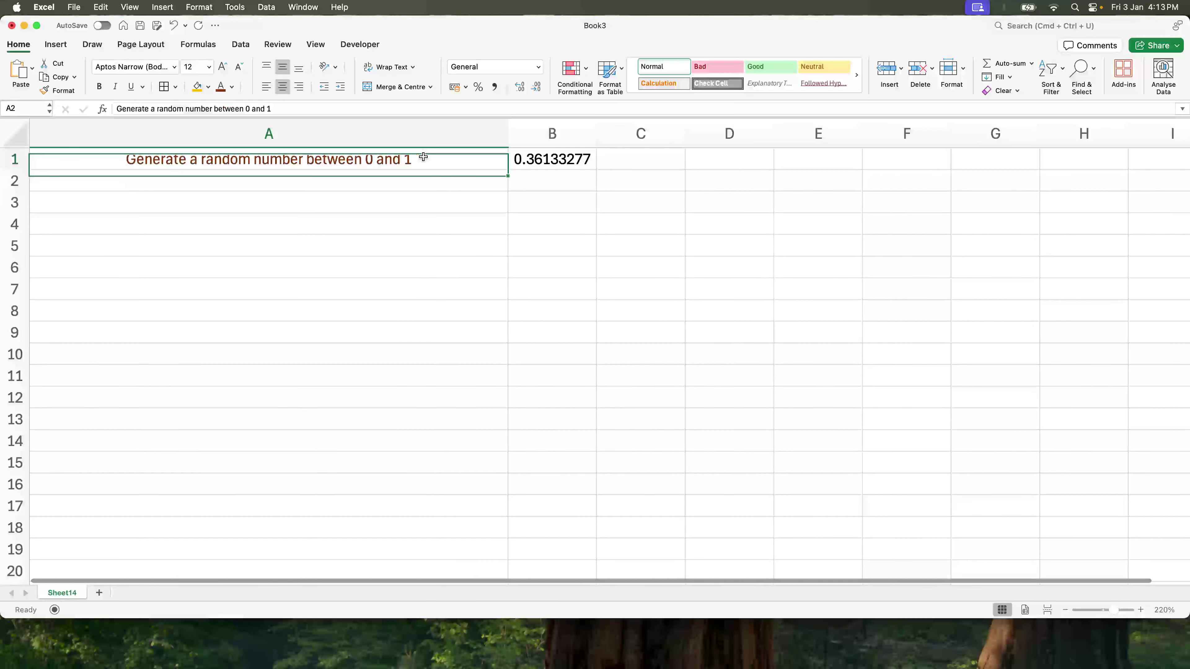
double_click(423, 157)
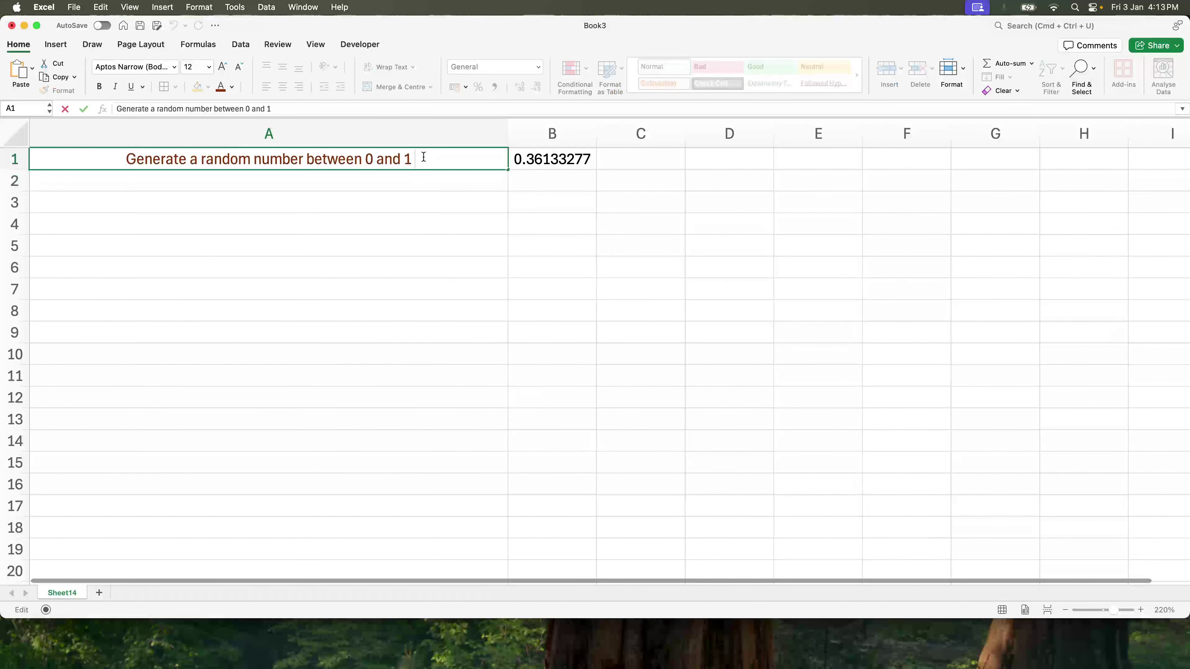
key("Return")
left_click(423, 158)
key("Right")
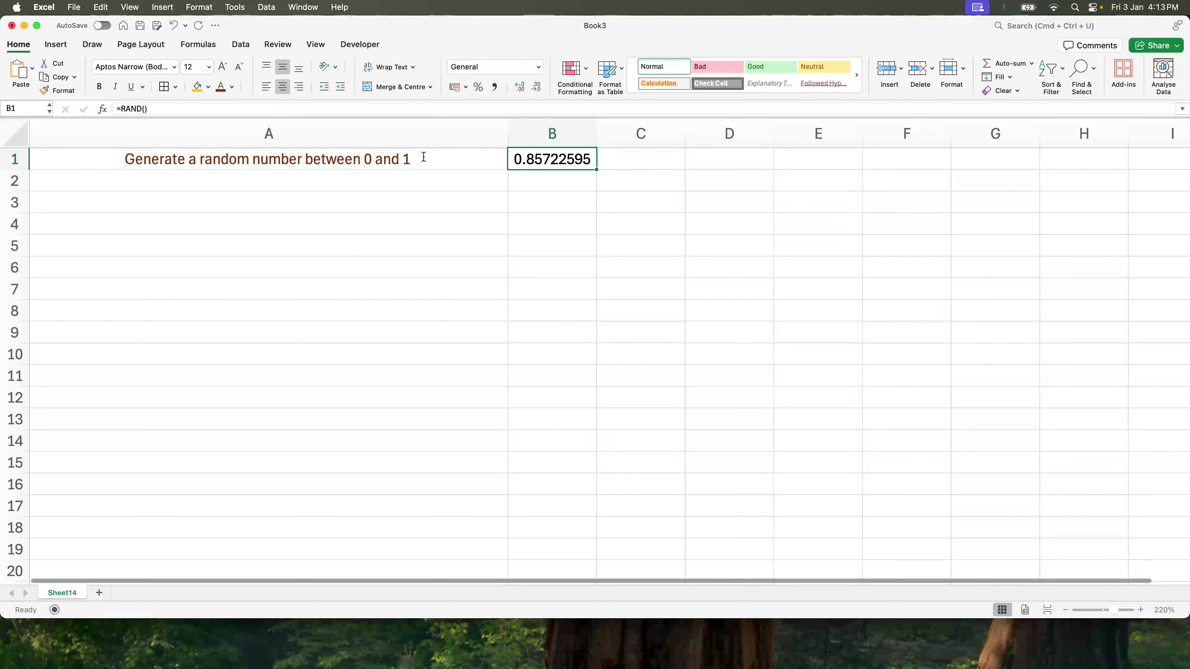
Enter the label "Generate a random number between 0 and 100" in A2
key("Down")
key("Left")
type("Gener")
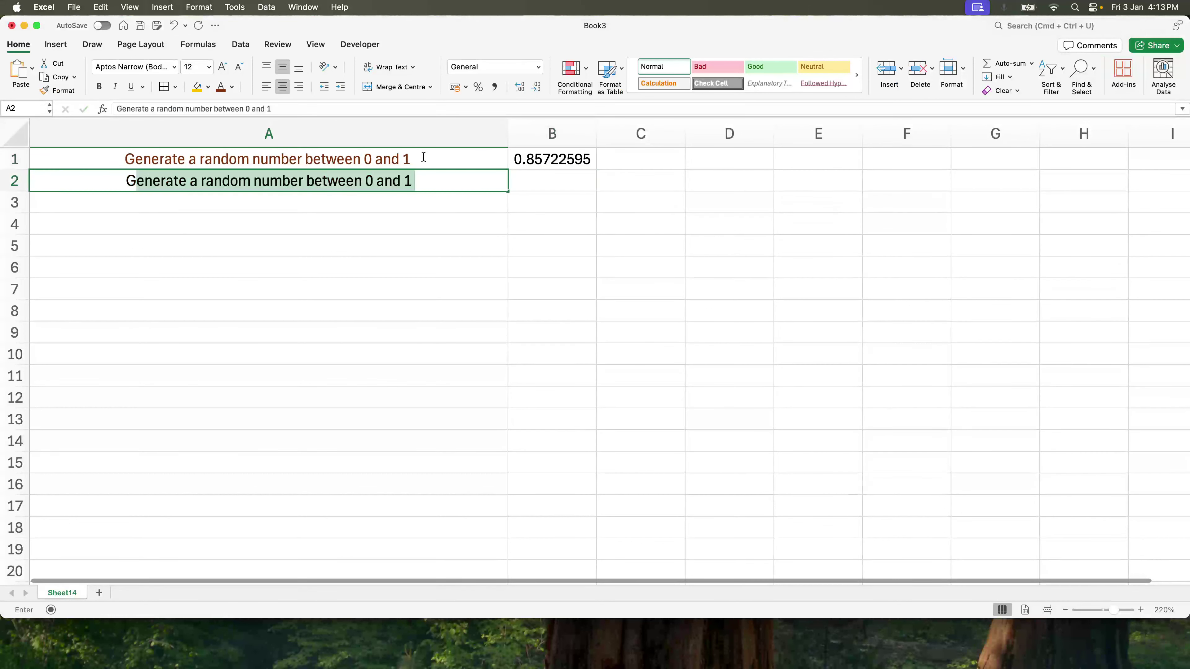
left_click_drag(365, 181, 464, 181)
key("shift+Right")
key("shift+Right")
key("shift+Right")
key("shift+Right")
key("shift+Right")
key("shift+Right")
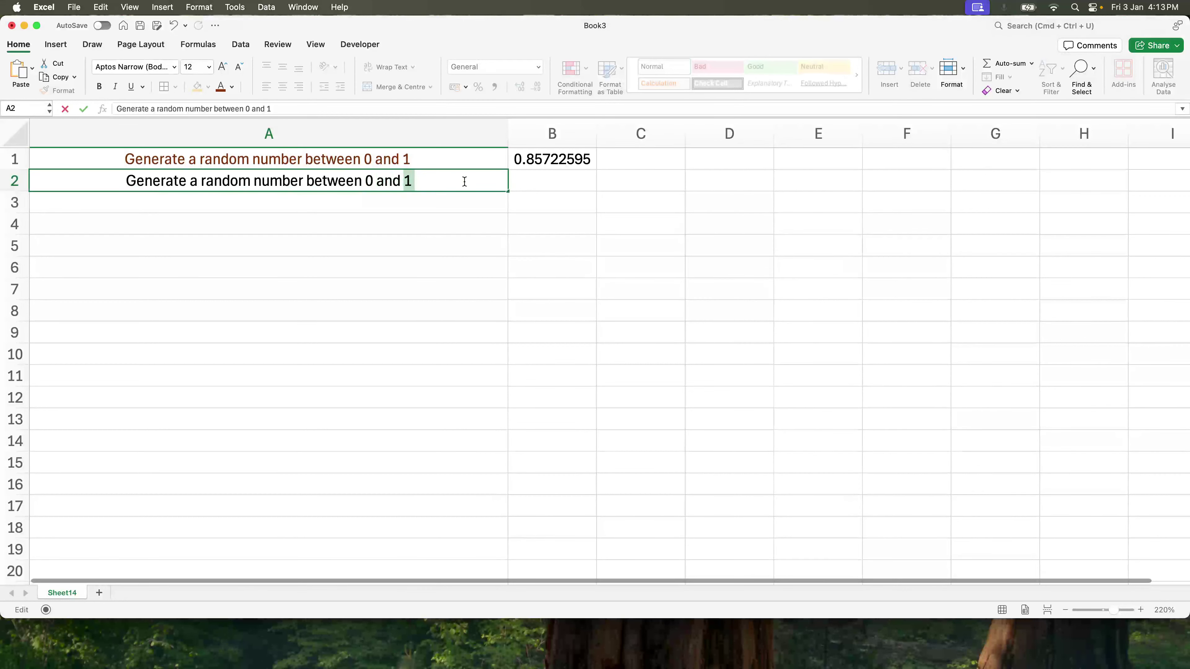
type("100")
key("Return")
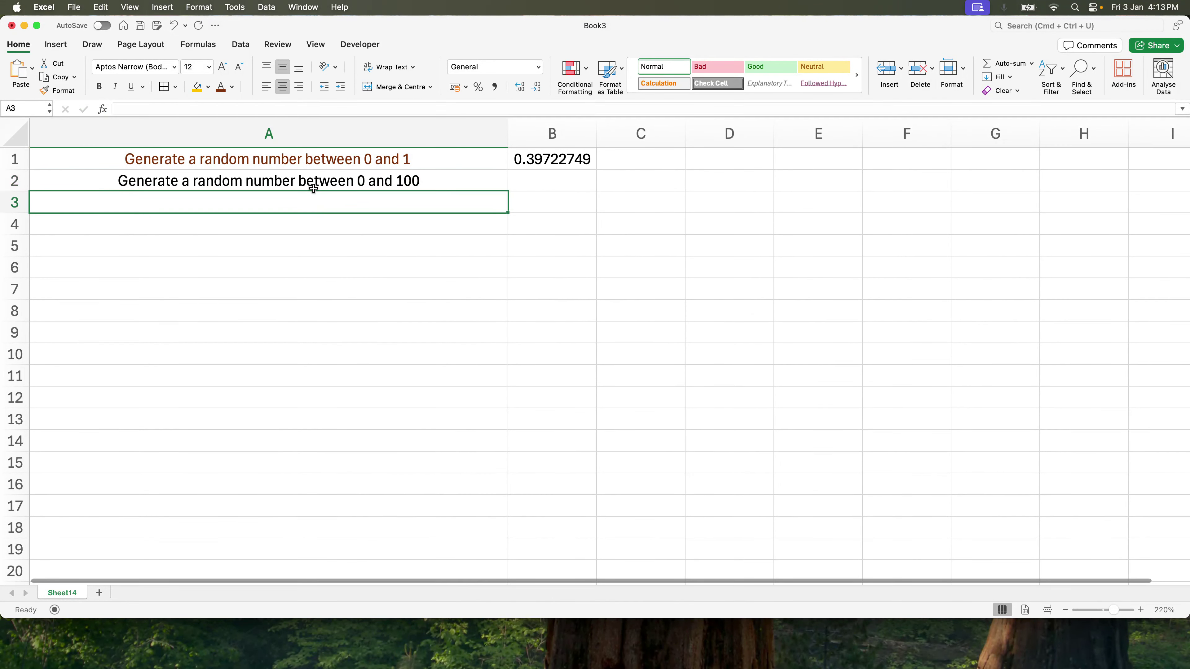
Apply the same dark reddish-brown font color as A1 to cells A2 through A4
left_click(313, 185)
key("shift+Down")
key("shift+Down")
left_click(221, 87)
left_click(377, 438)
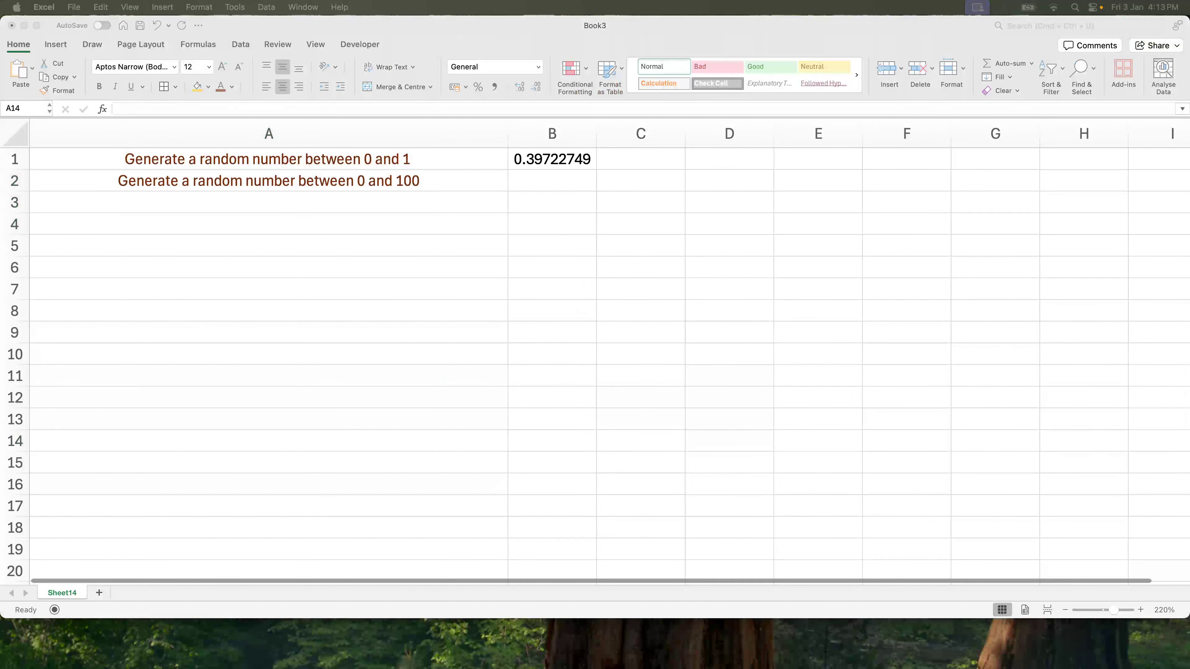
Enter the formula =RAND() * 100 in B2 to generate a random number between 0 and 100
left_click(543, 179)
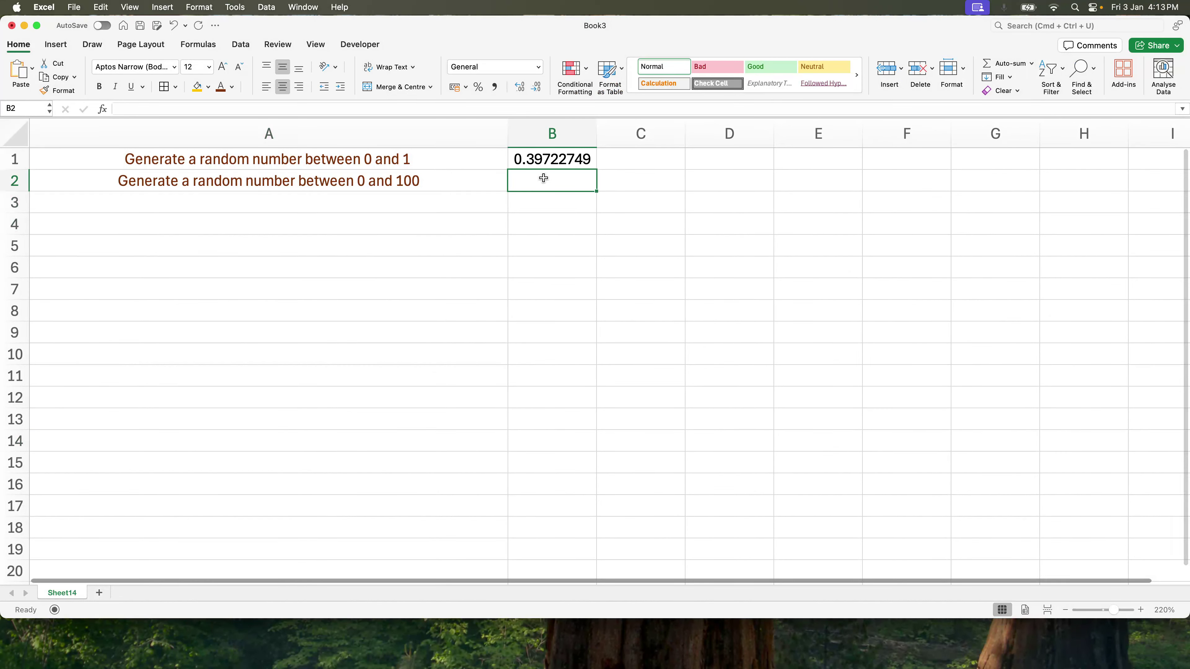
type("=rand() ")
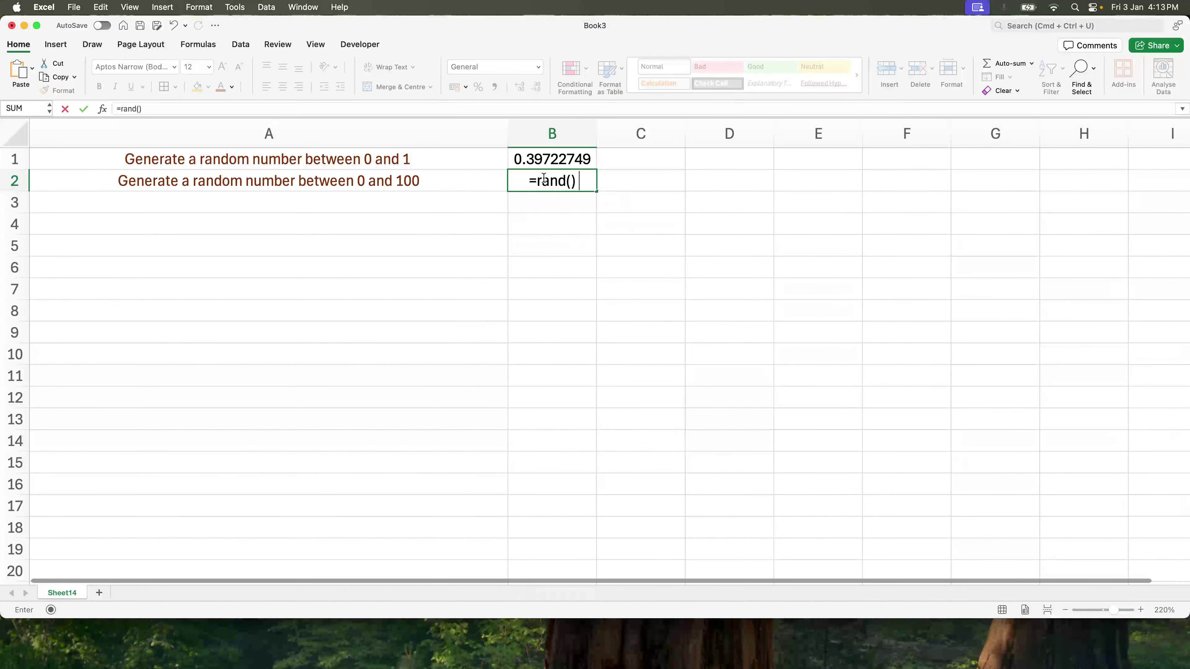
type("* 100")
key("Return")
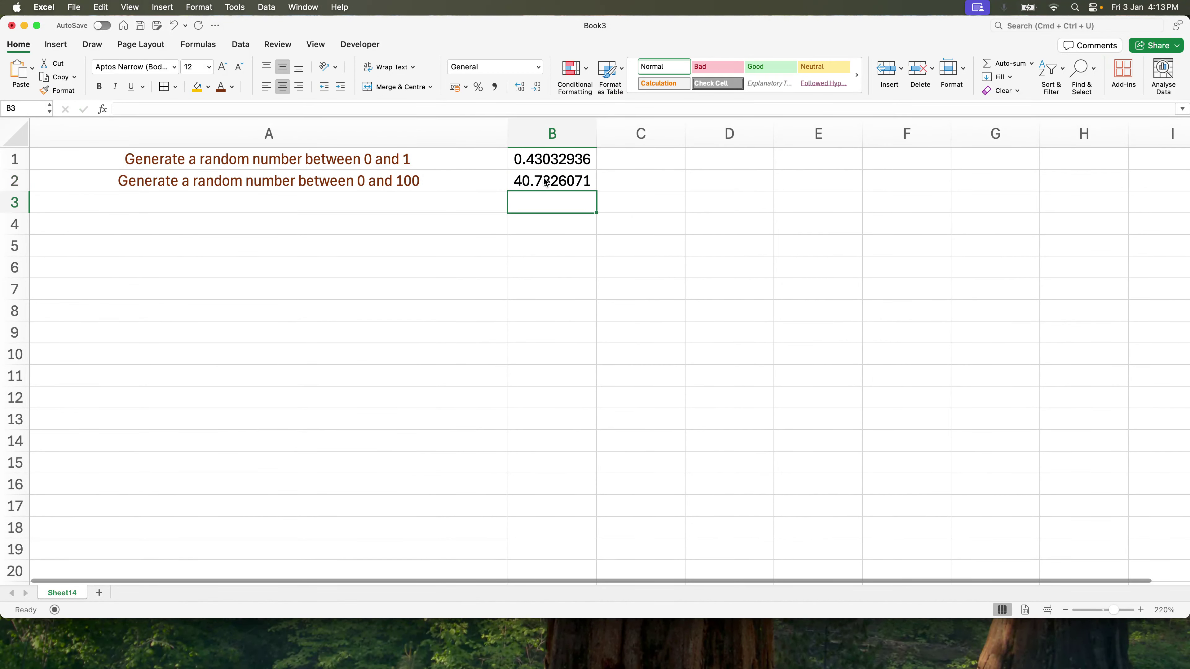
left_click(543, 179)
Recalculate the random numbers twice by re-entering the A2 label, and check the value in B2
double_click(442, 181)
key("Return")
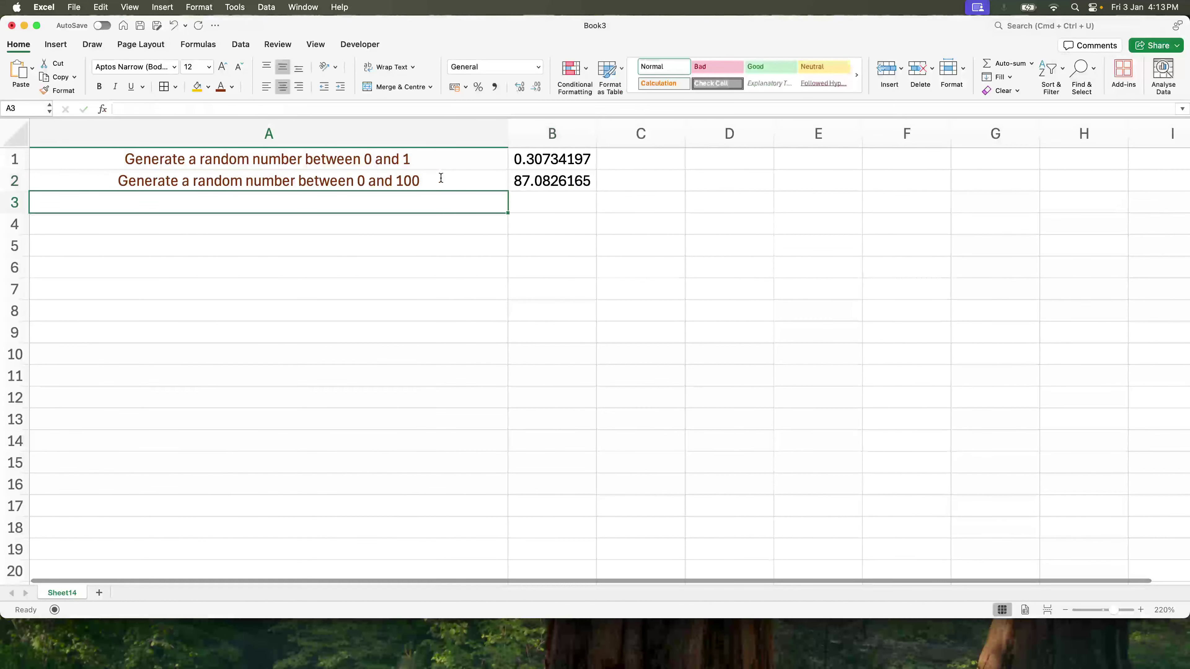
left_click(439, 178)
double_click(440, 177)
key("Return")
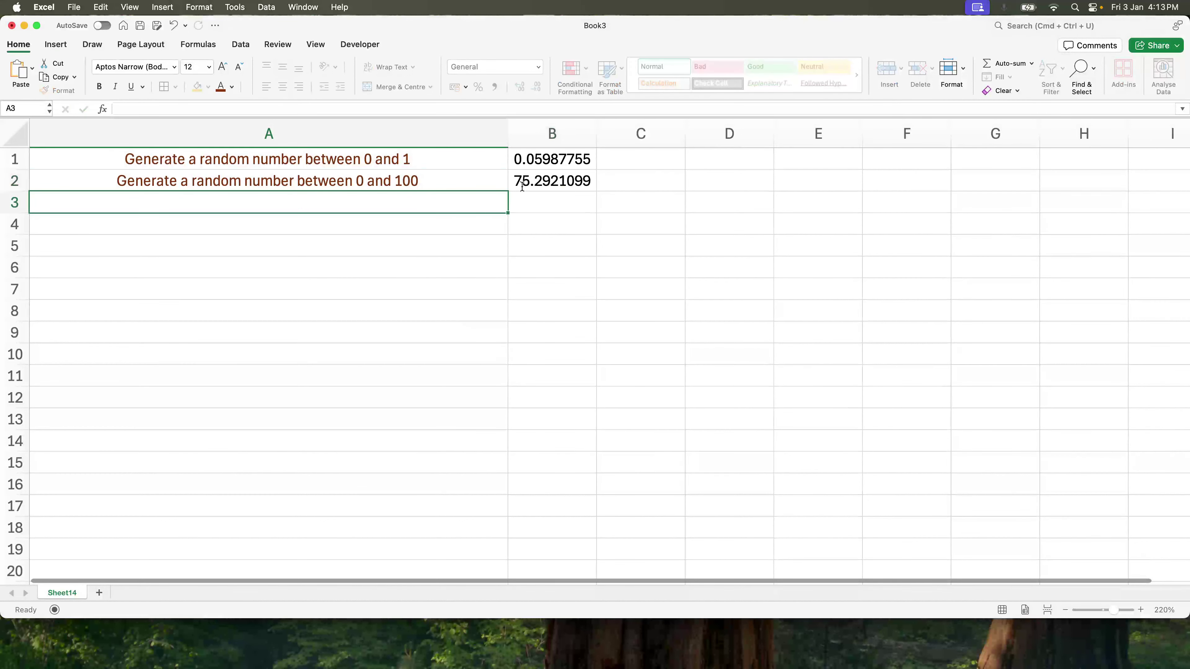
left_click(522, 185)
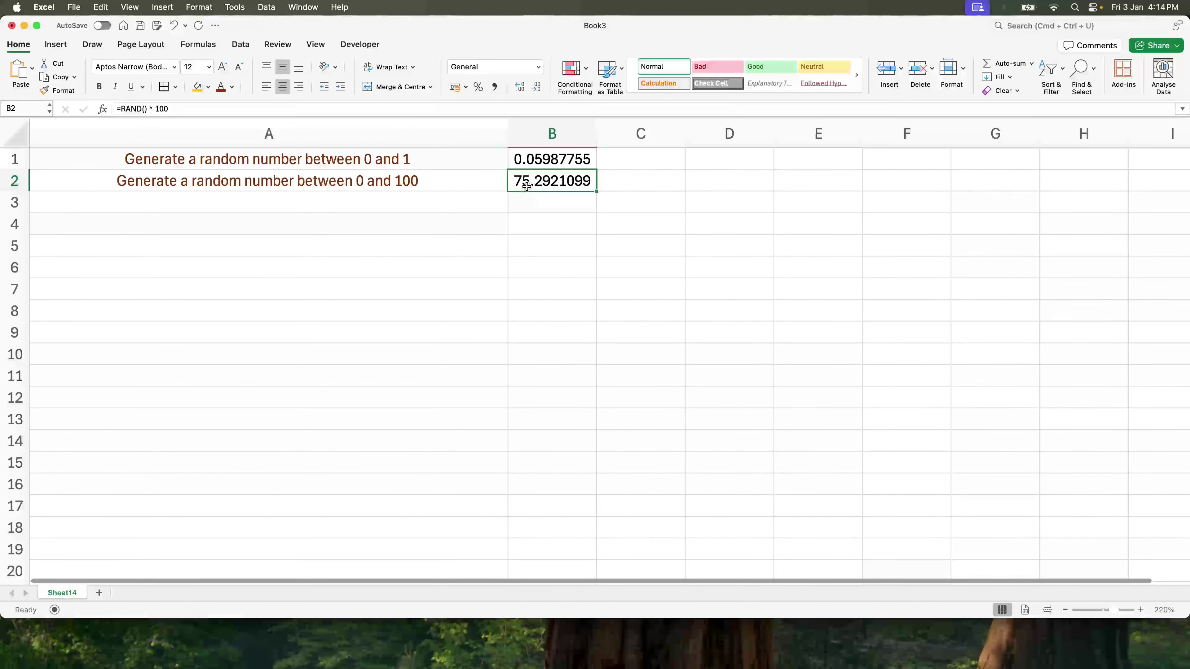
left_click(396, 201)
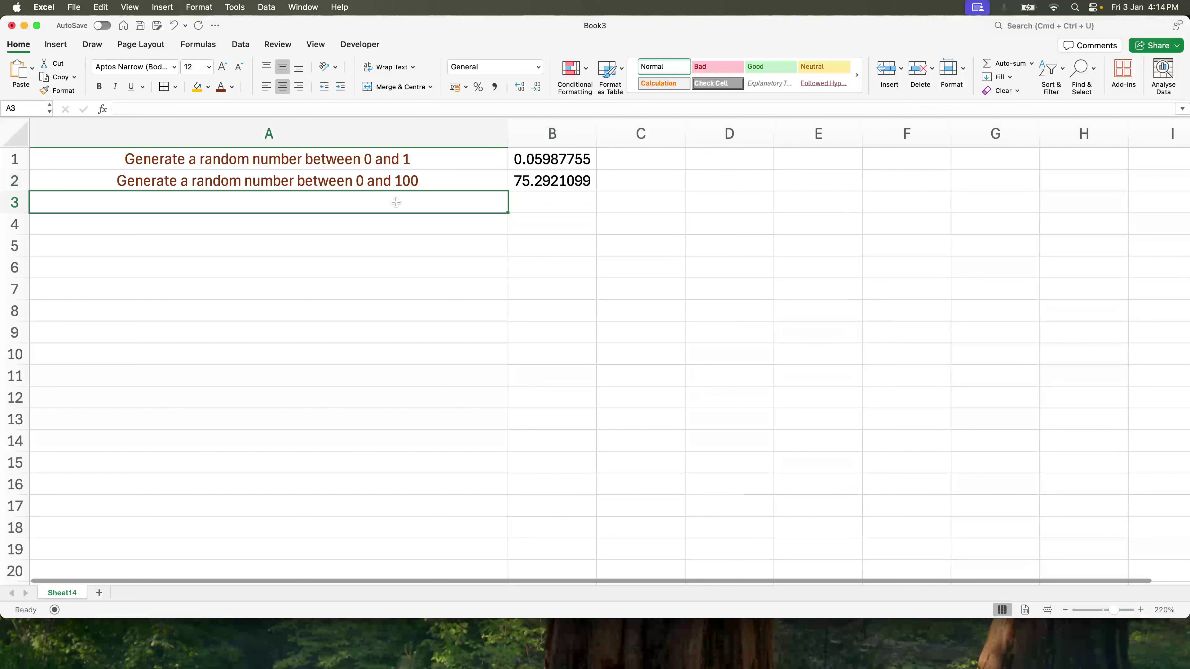
type("Generaa")
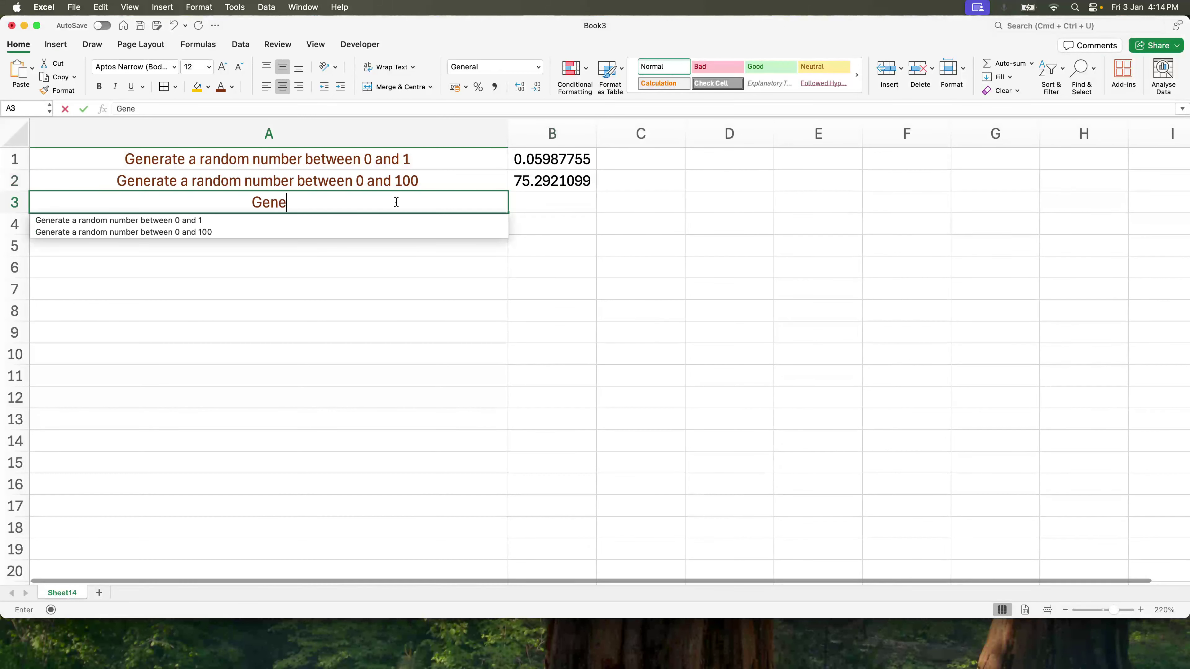
key("BackSpace")
key("BackSpace")
key("BackSpace")
key("BackSpace")
key("BackSpace")
key("BackSpace")
key("BackSpace")
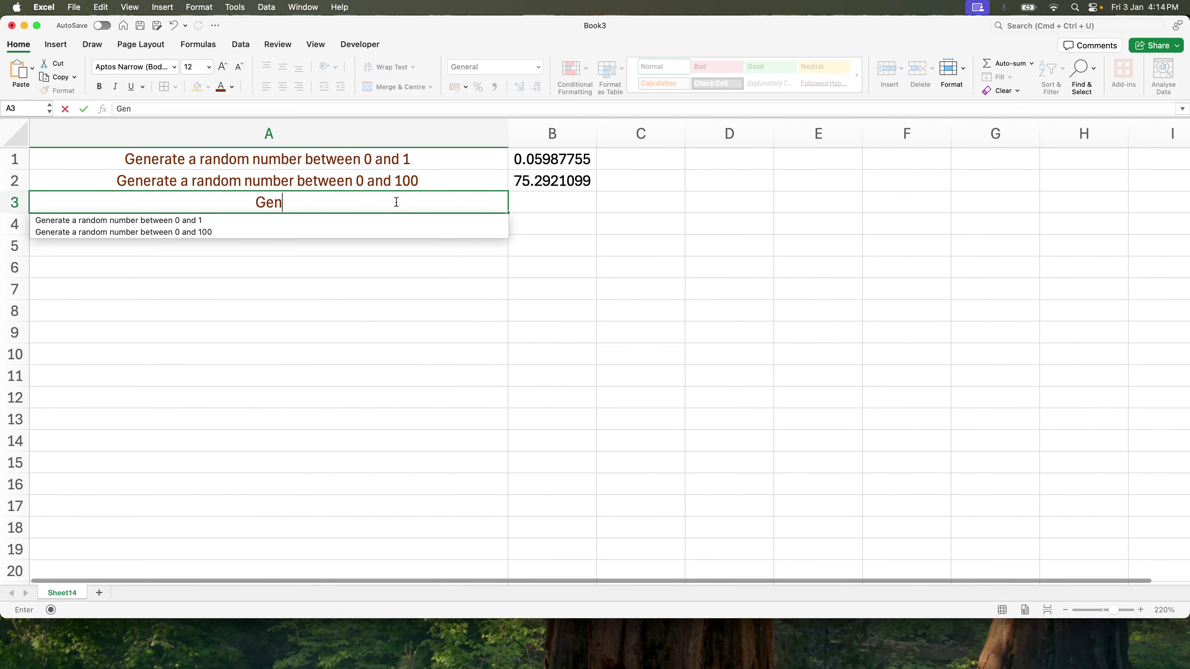
Enter the label "Dice Rolls Game, generate a random number between 1 and 6" in A3
type("Dice R")
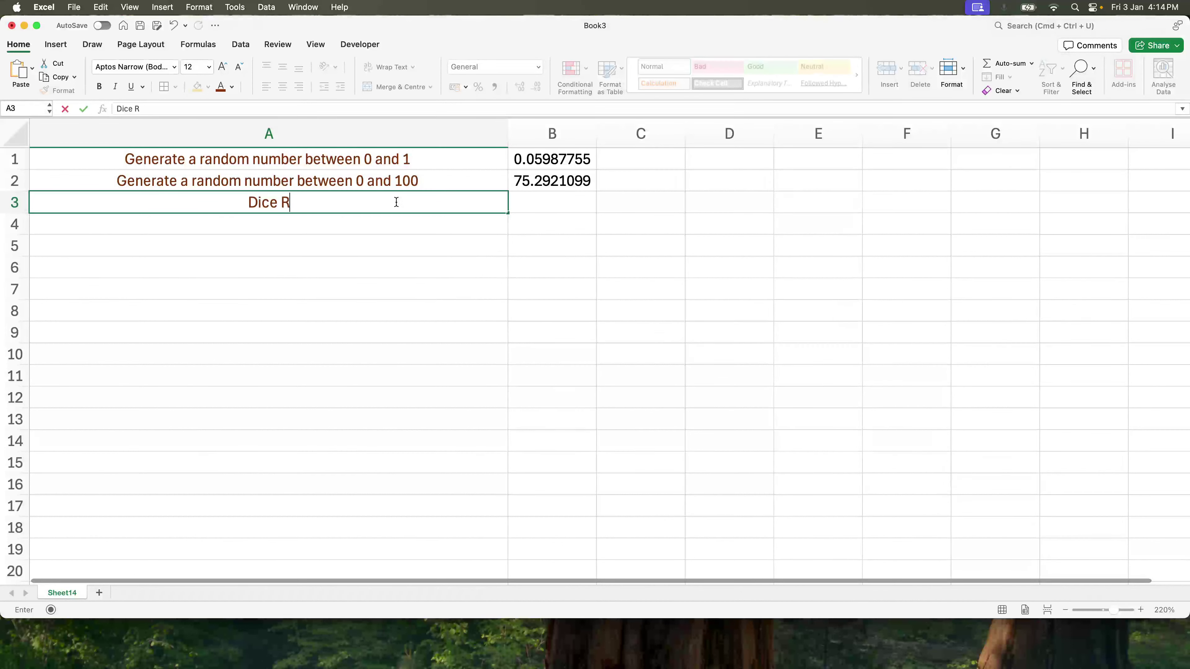
type("olls Gamme")
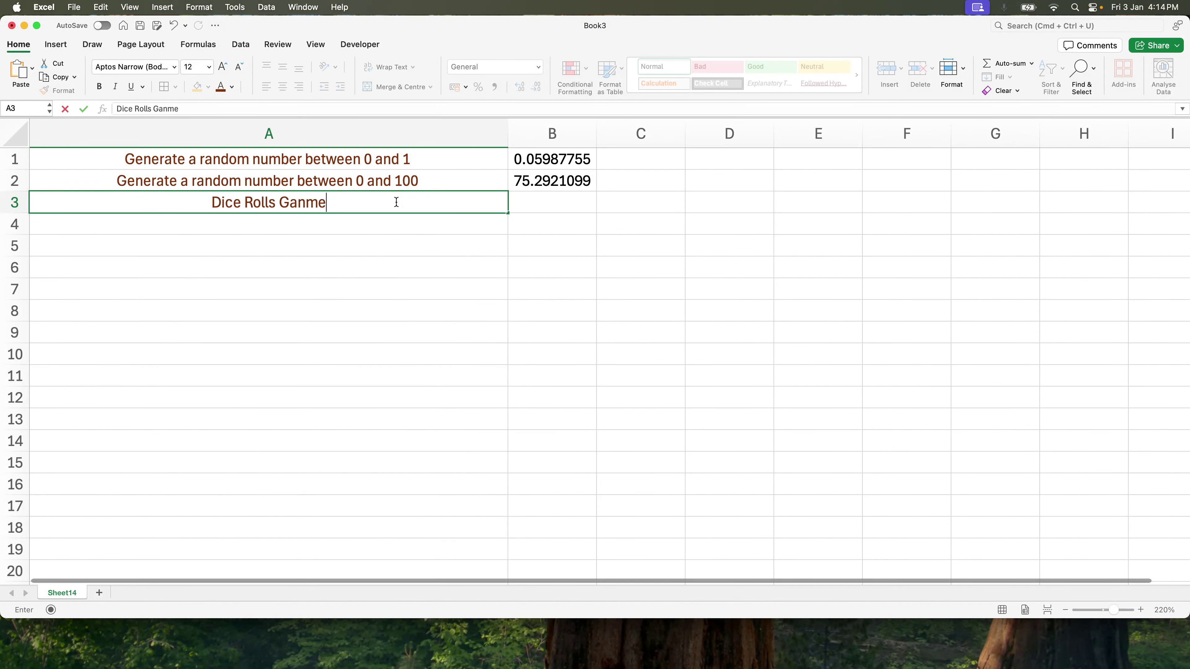
key("BackSpace")
key("BackSpace")
key("BackSpace")
key("BackSpace")
type("ame, gener")
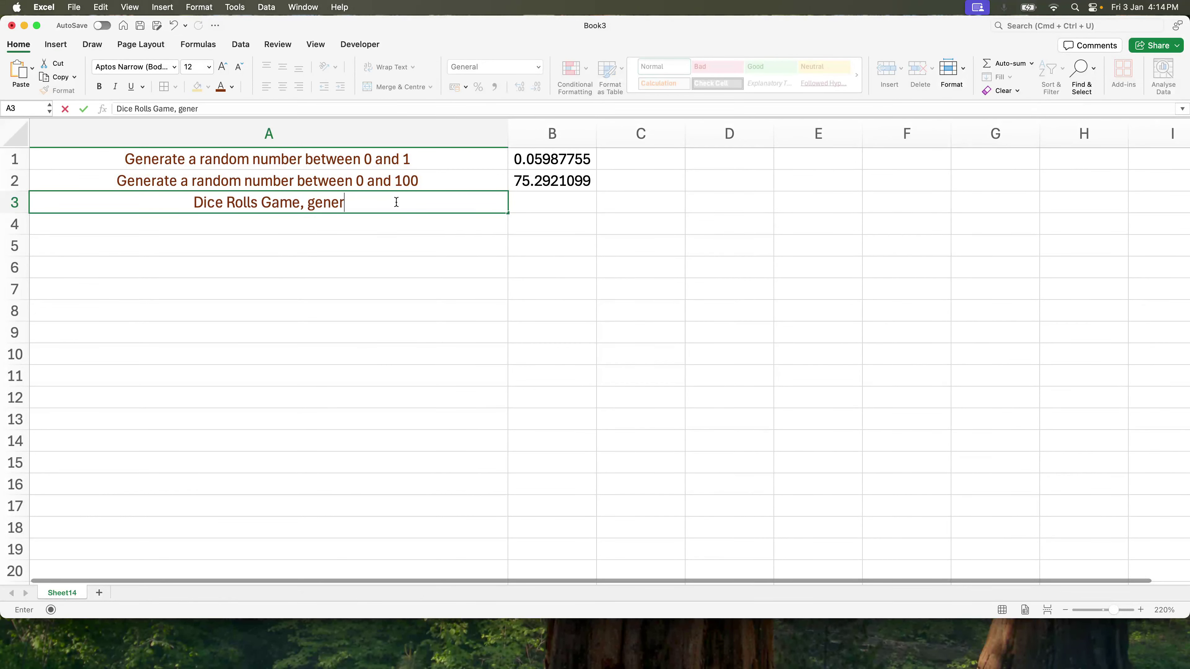
type("arte a rando")
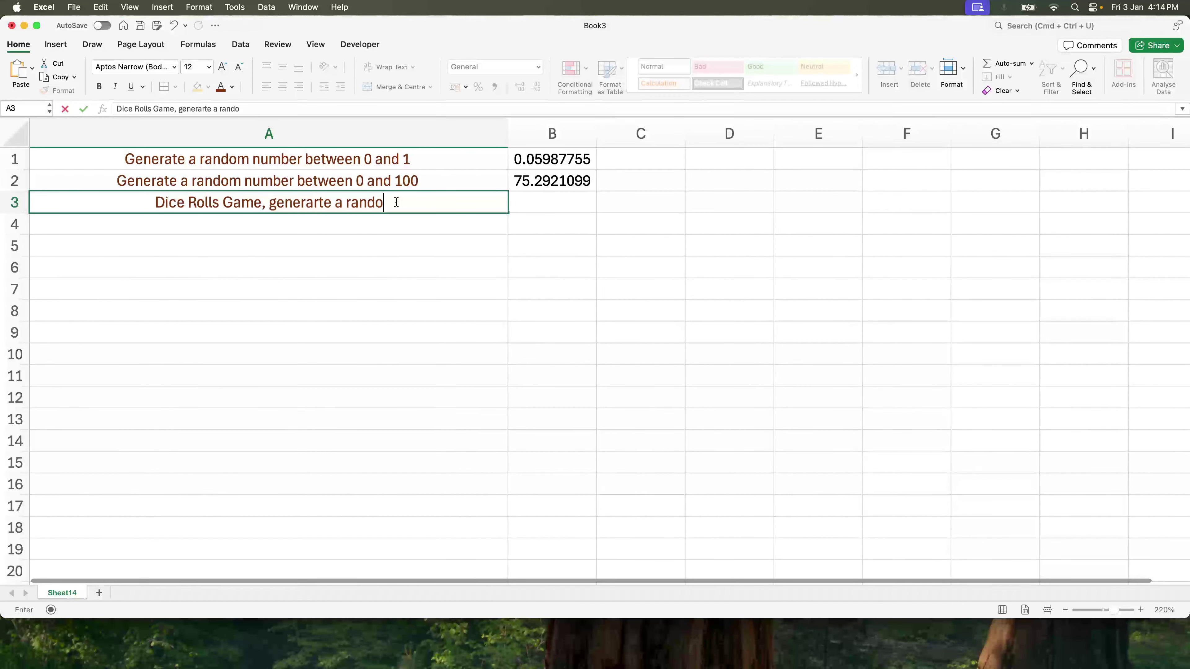
key("BackSpace")
key("BackSpace")
key("BackSpace")
key("BackSpace")
key("BackSpace")
key("BackSpace")
key("BackSpace")
key("BackSpace")
key("BackSpace")
key("BackSpace")
key("BackSpace")
type("te")
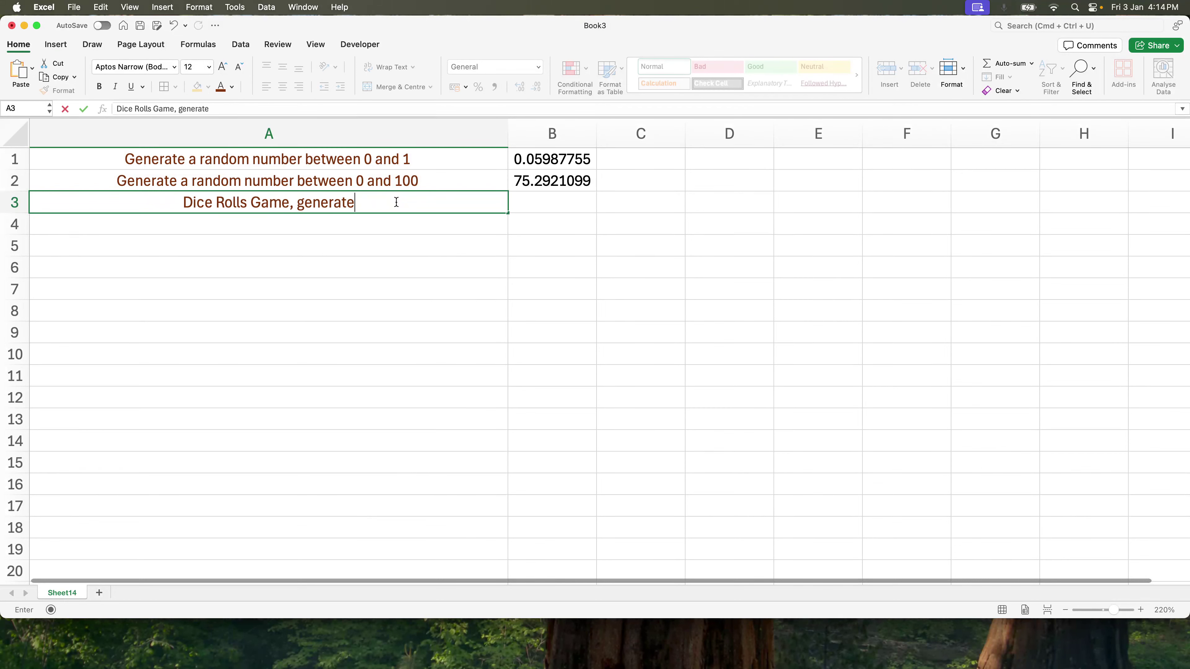
type(" a random number ")
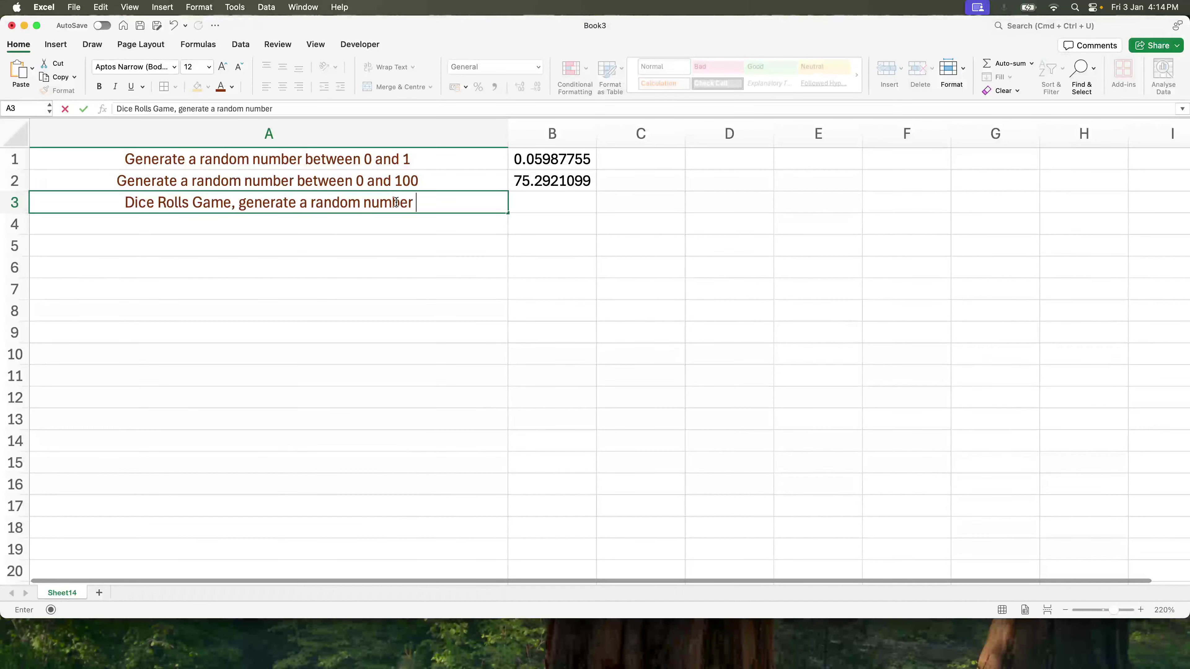
type("bet")
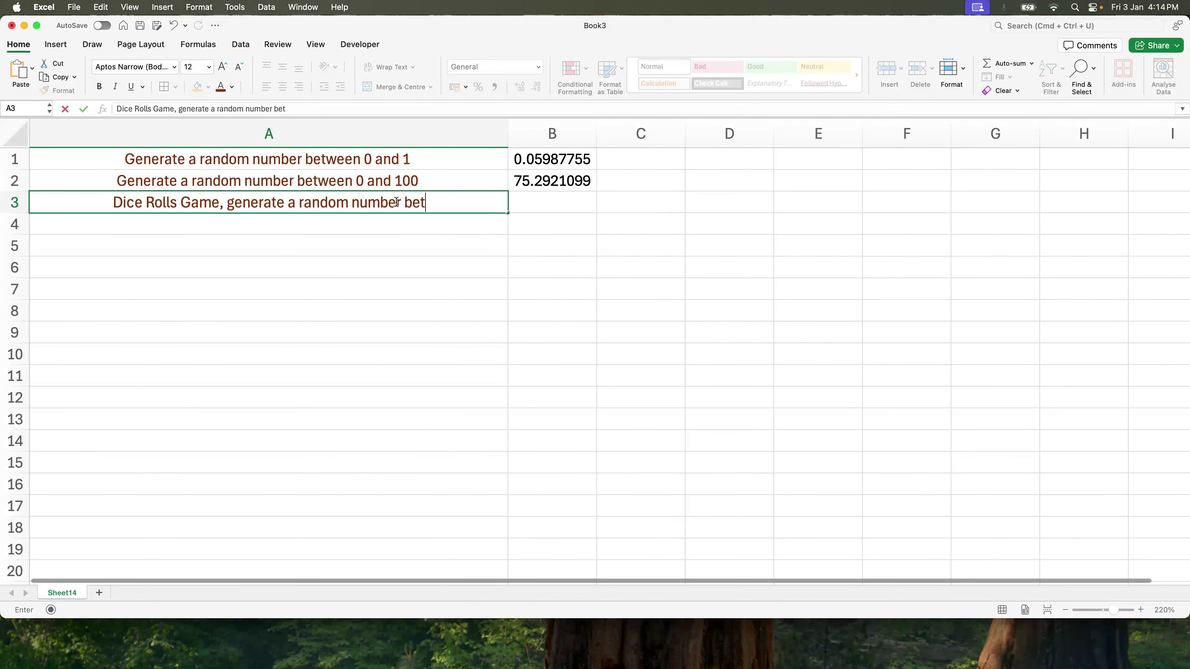
type("ween 1 and ")
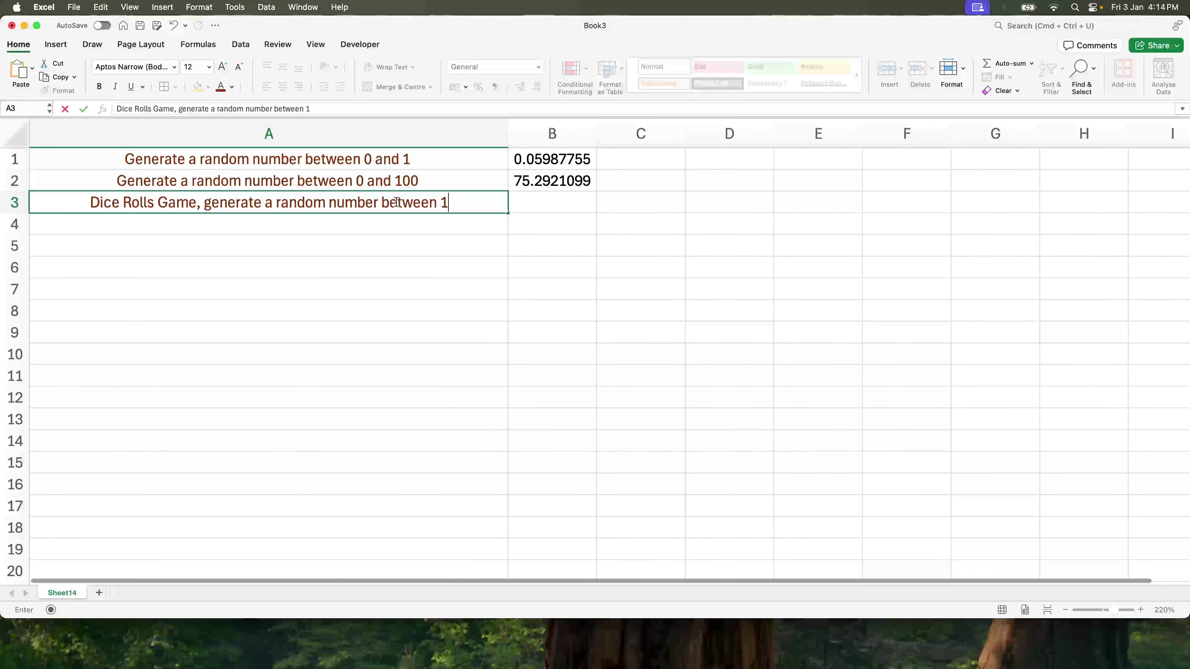
type("6")
key("Return")
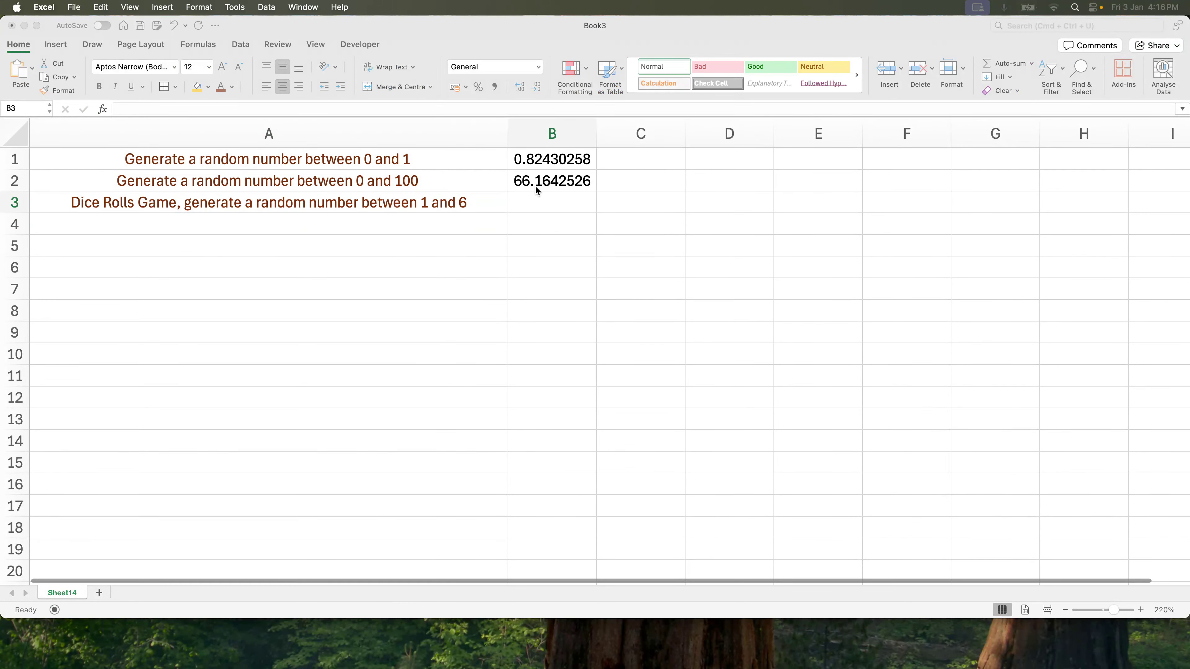
Enter the formula =RAND() * 6 in B3 beside the dice rolls label
left_click(536, 203)
type("=rand(")
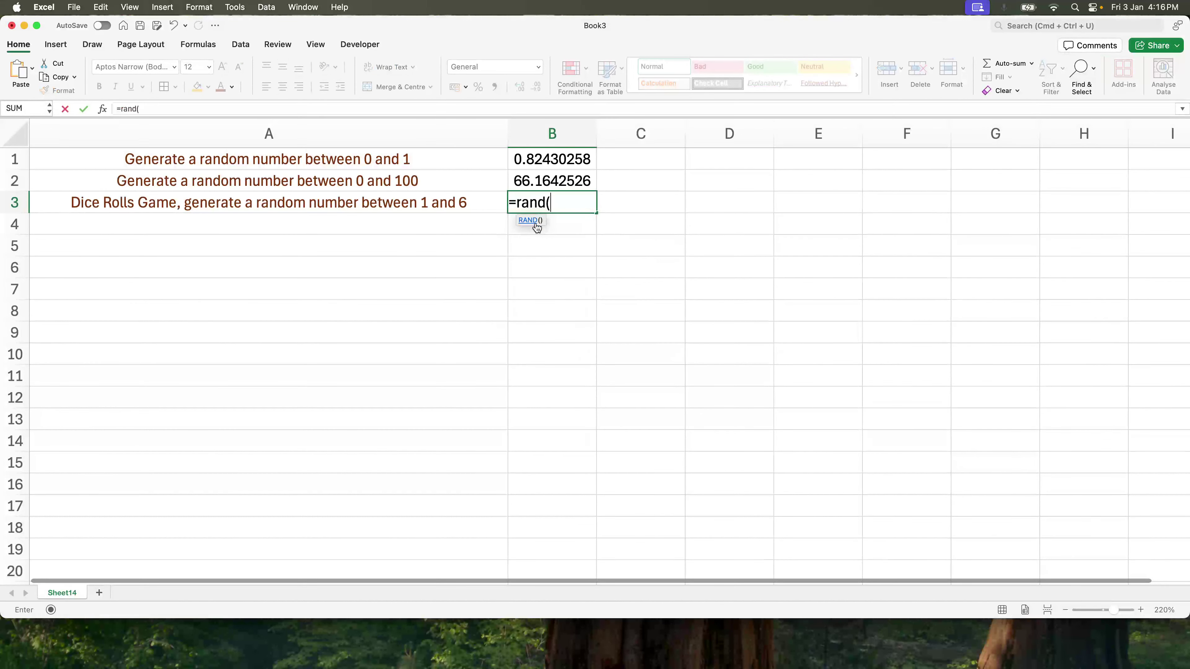
type(") &")
key("BackSpace")
type("* 6")
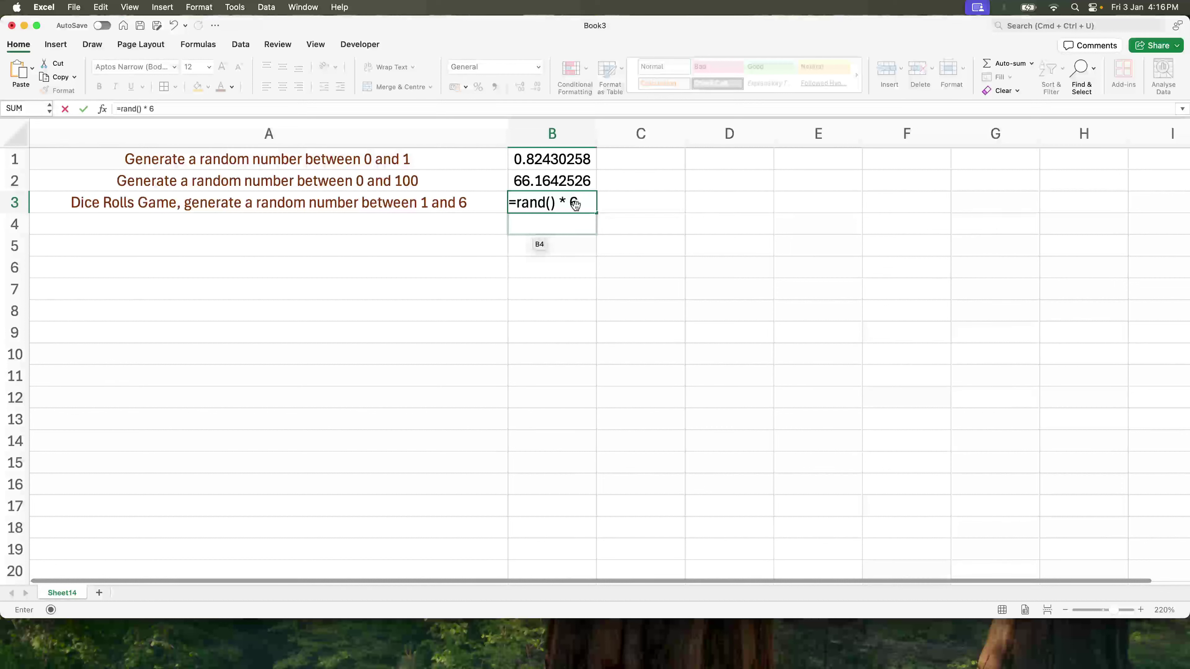
key("Return")
left_click(560, 200)
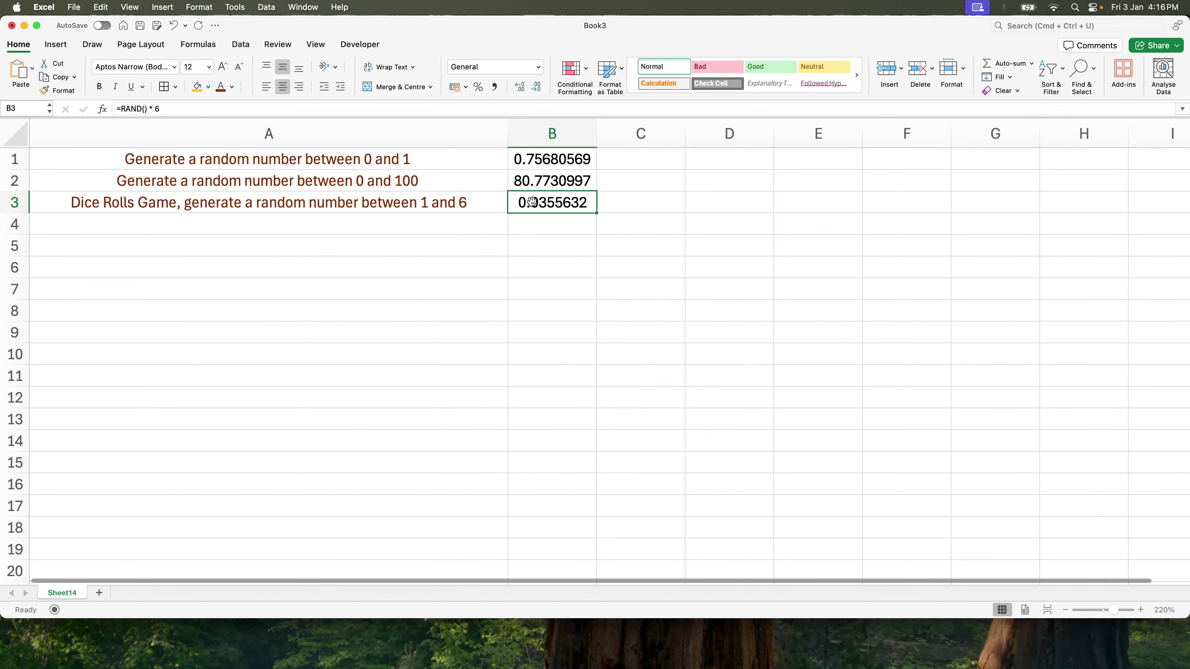
Extend the B3 formula to =RAND() * 6 + 1 so the random number starts from 1
left_click(477, 202)
left_click(551, 202)
left_click(182, 108)
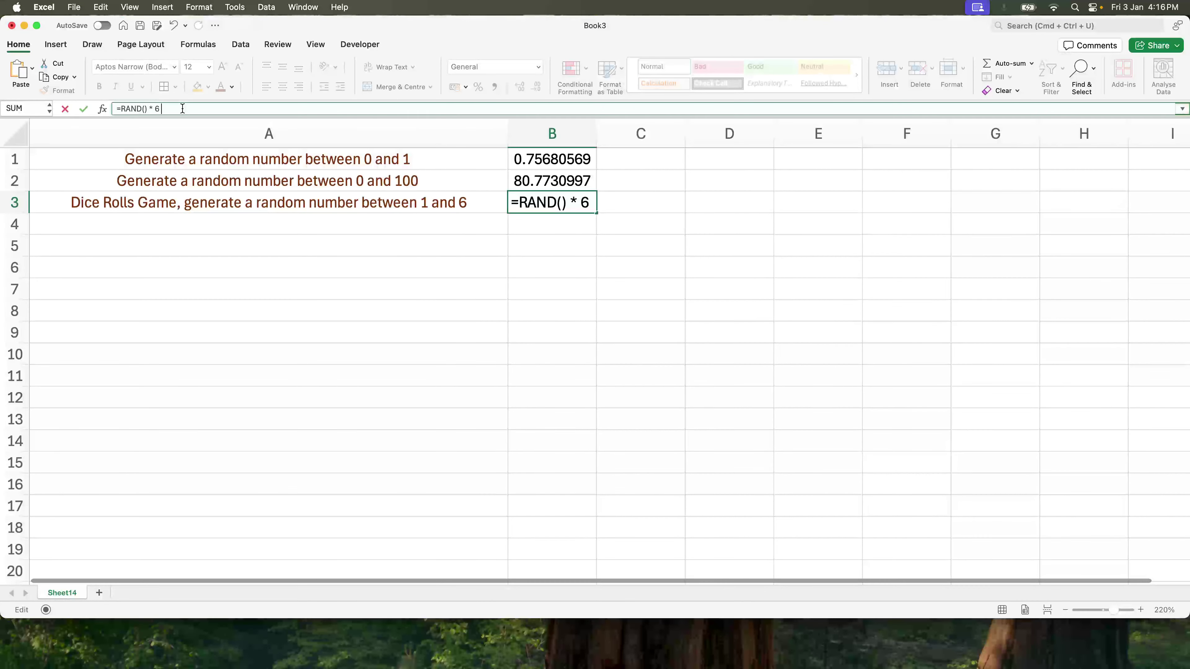
type("+ 1")
key("Return")
key("Up")
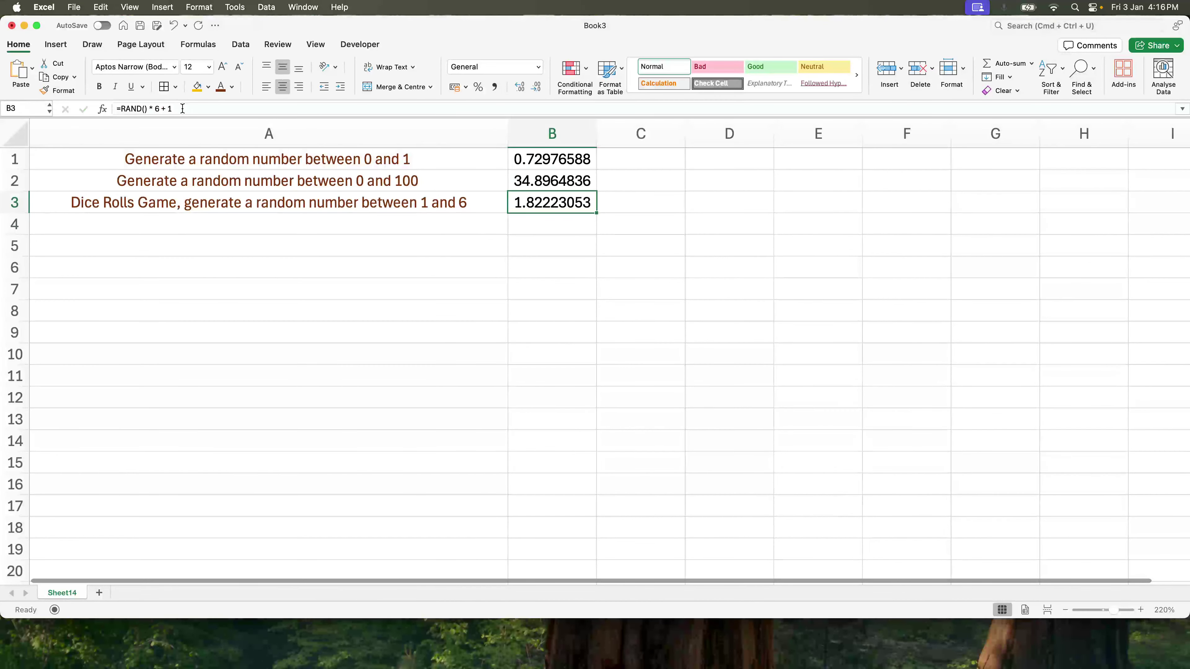
left_click(182, 108)
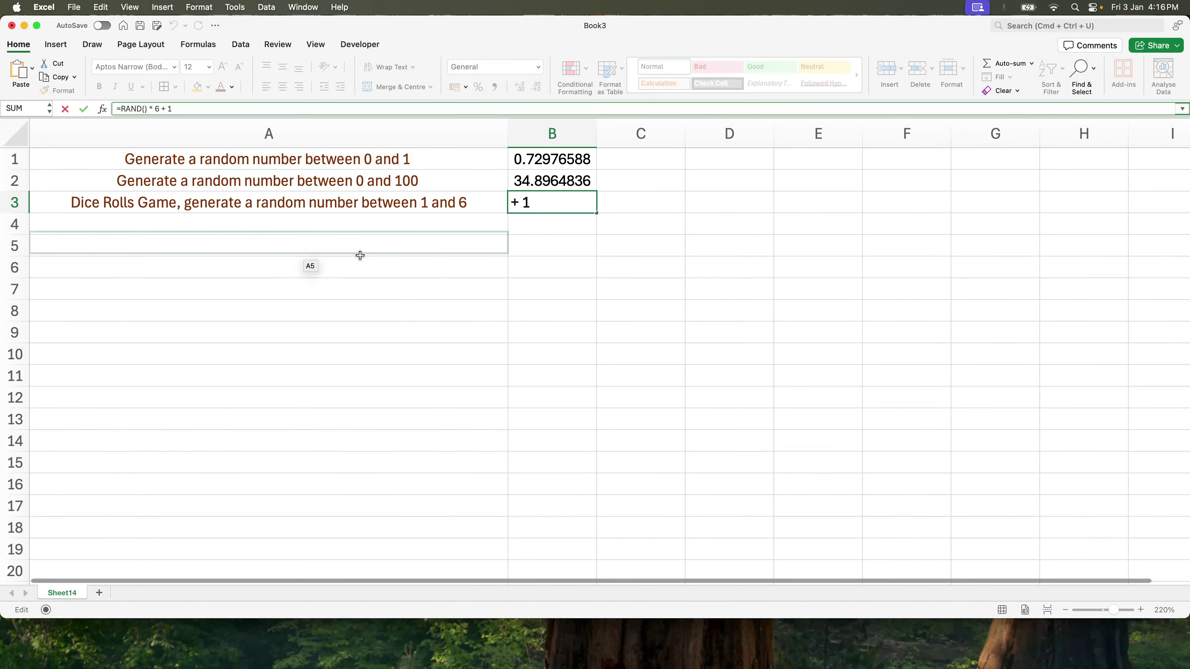
left_click(161, 108)
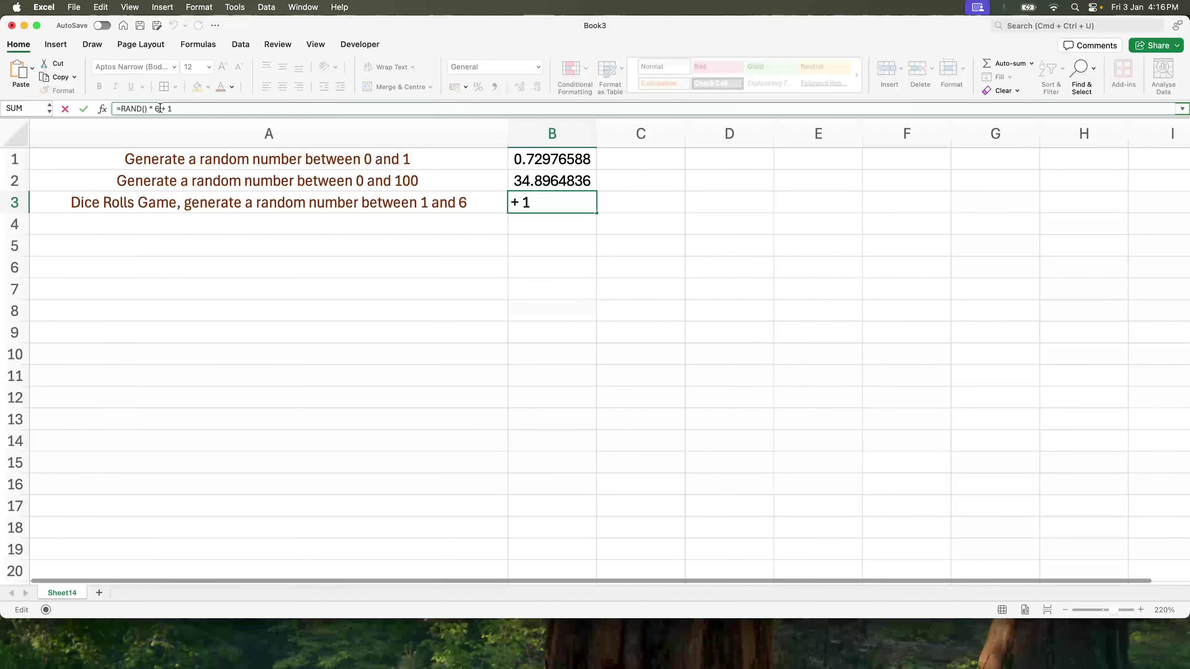
type("-1")
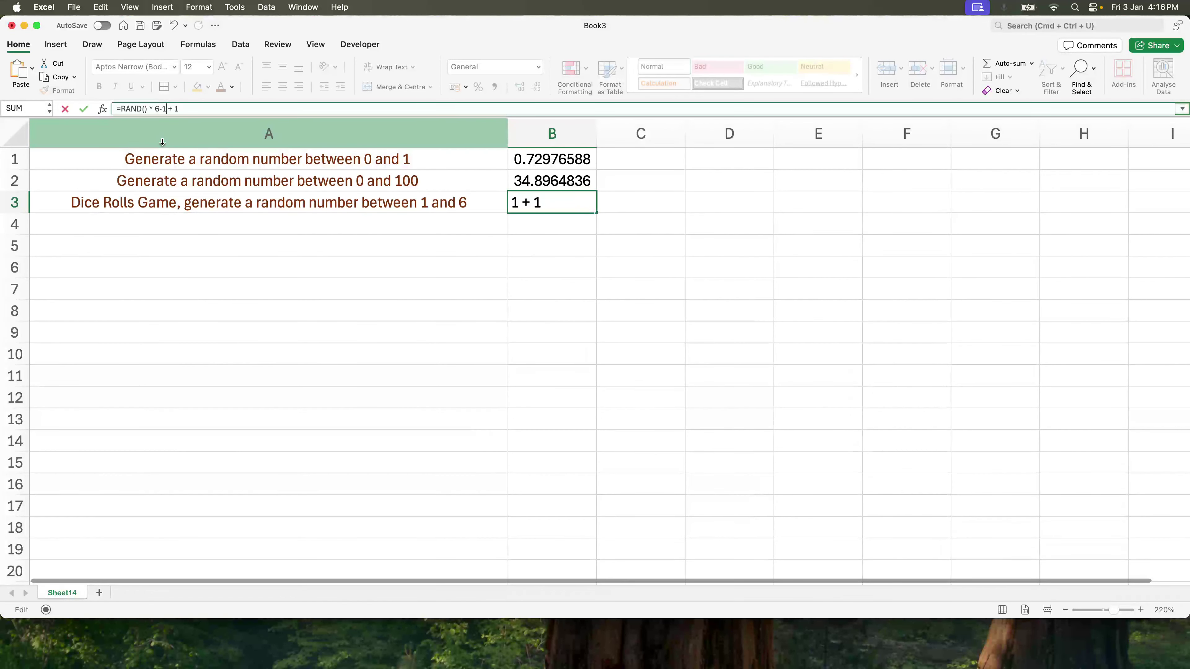
type(")")
key("Escape")
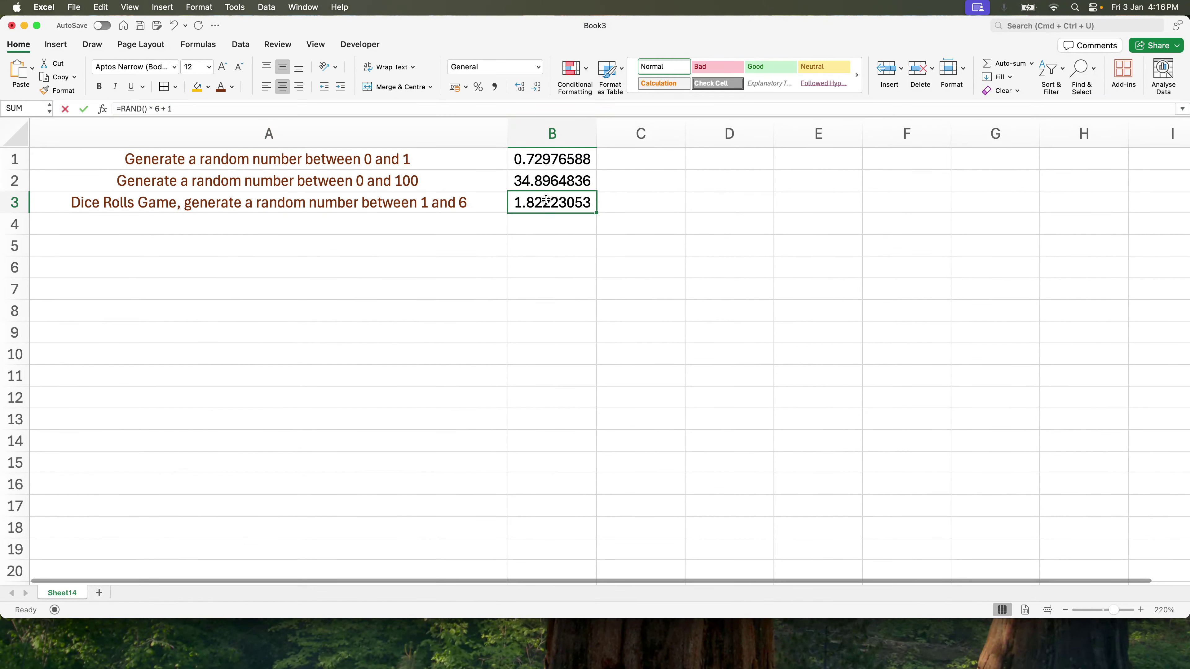
Change the B3 formula to =RAND() * (6-1) + 1 to limit the random number to between 1 and 6
double_click(544, 200)
left_click(495, 202)
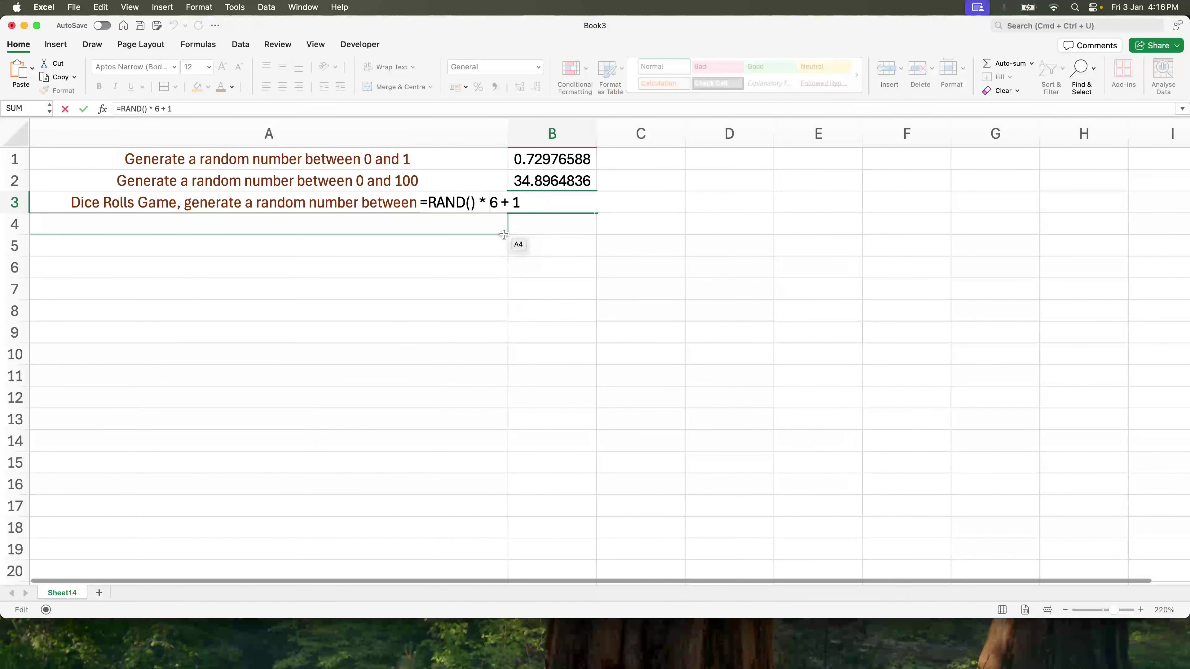
type("(6-1)")
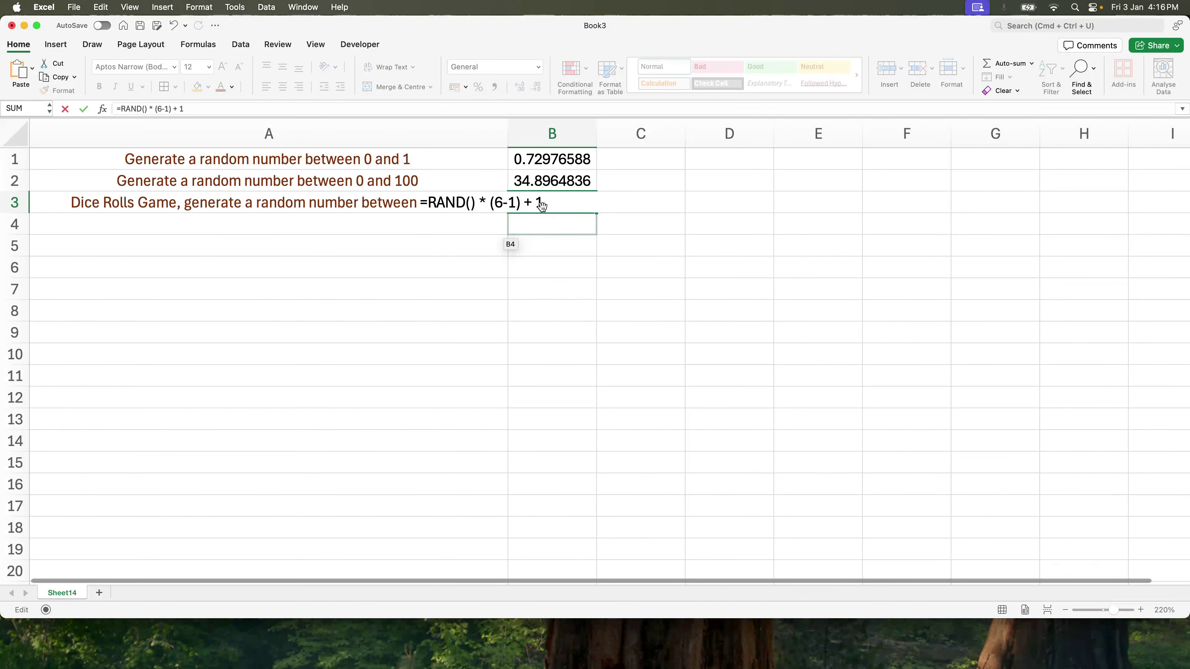
key("Return")
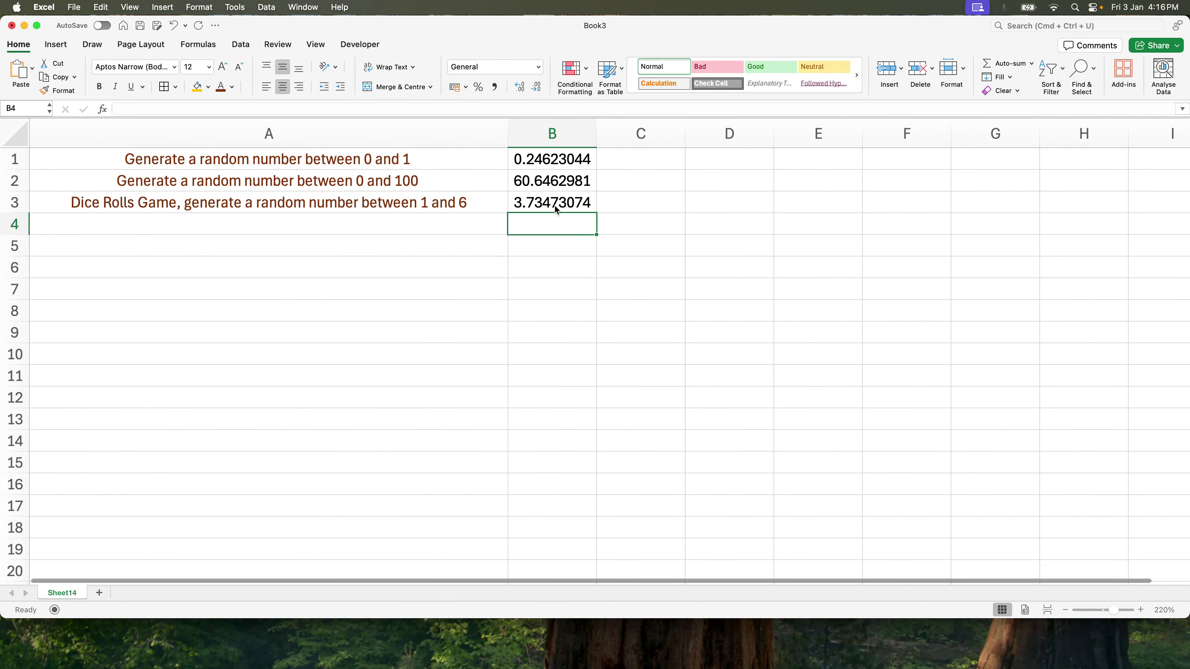
left_click(542, 206)
Recalculate the random numbers repeatedly by entering 1, 2, 3, 4, 5, 6, 7, 7, 8 and 8 down cells A5 to A14
left_click(434, 235)
type("1")
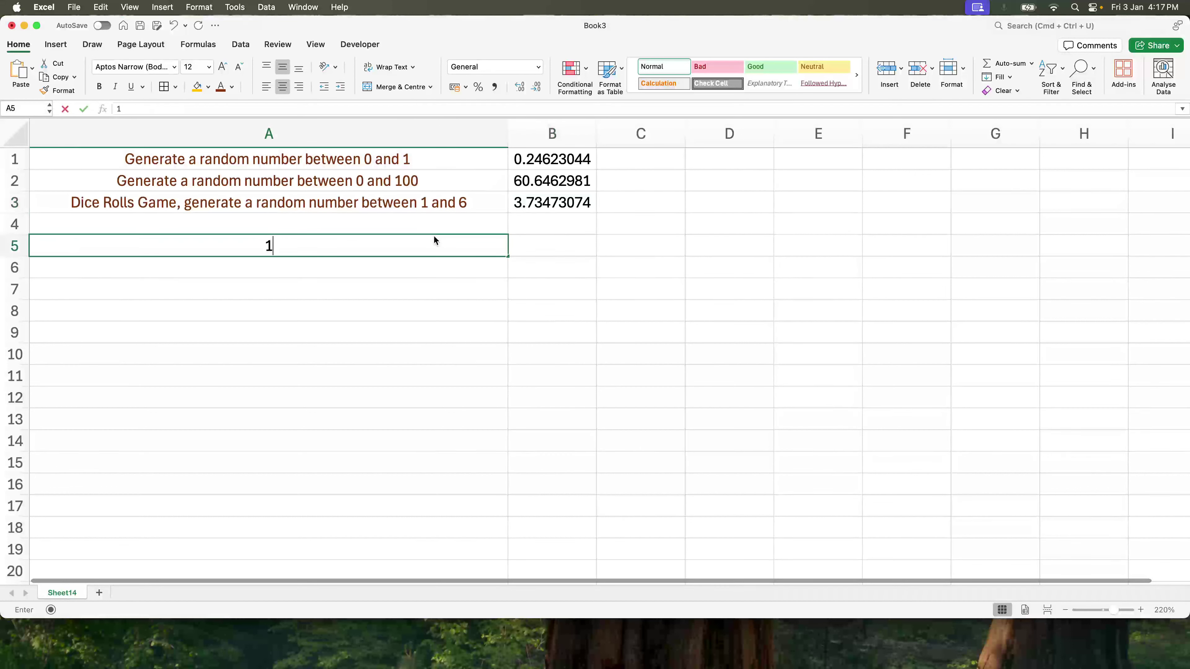
key("Return")
type("2")
key("Return")
type("3")
key("Return")
type("4 5")
key("Return")
type("6")
key("Return")
type("7")
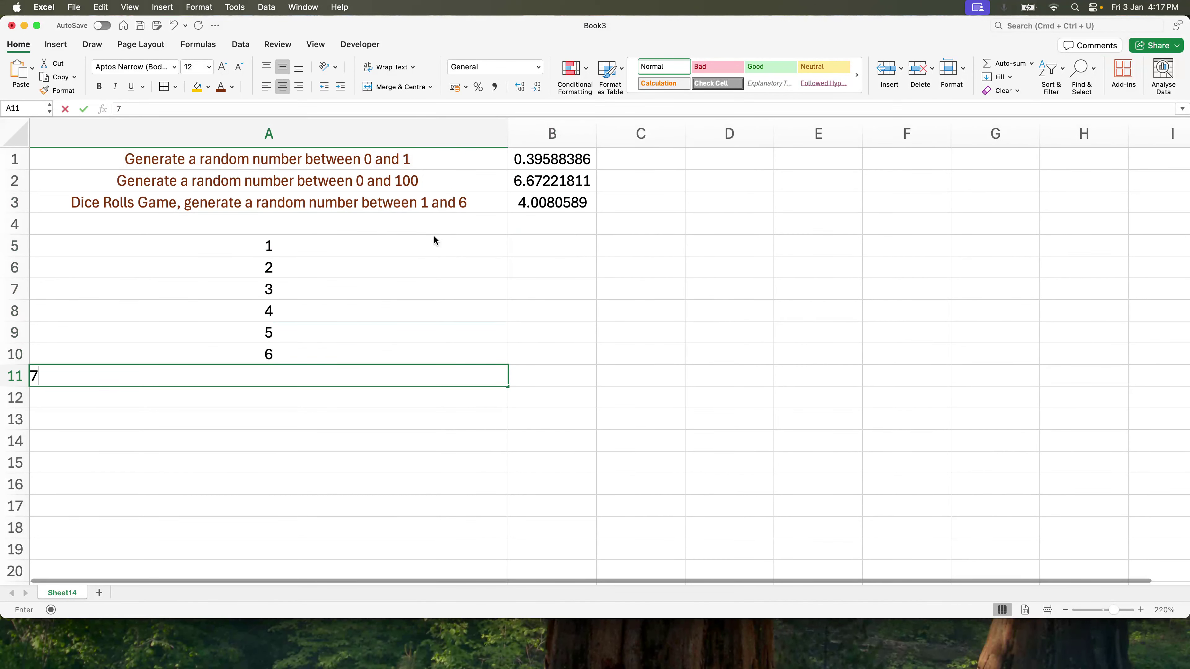
key("Return")
type("7")
key("Return")
type("8")
key("Return")
type("8")
key("Return")
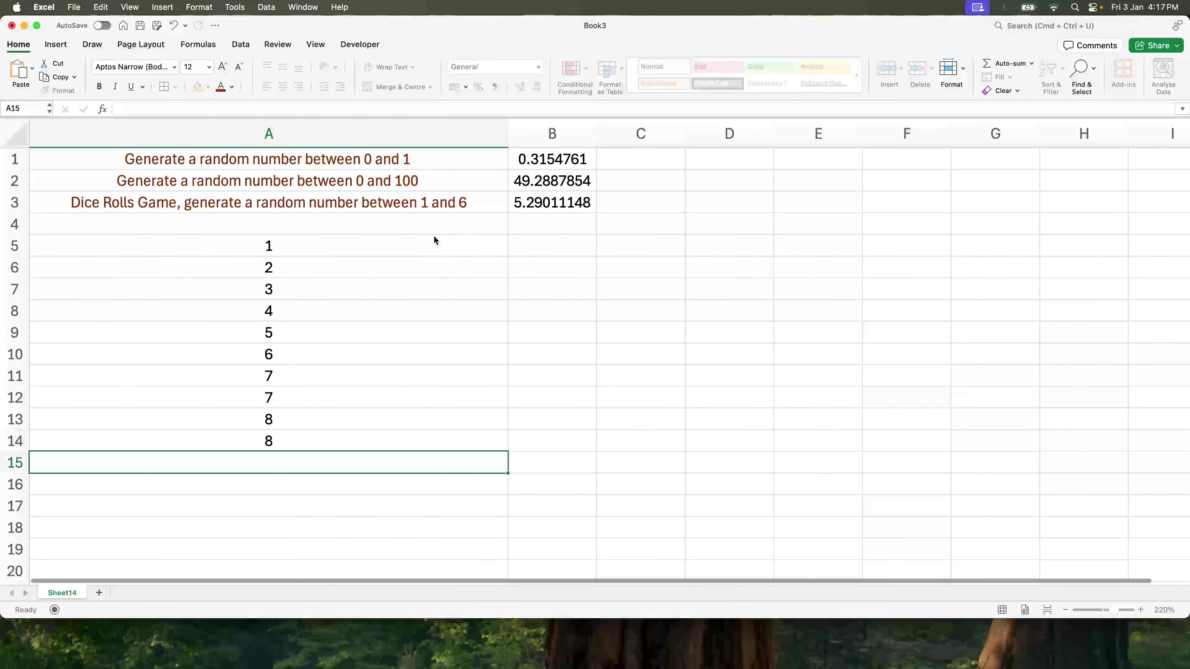
Widen column B and round the dice roll in B3 to a whole number with =ROUND(RAND() * (6-1) + 1,0)
left_click(554, 198)
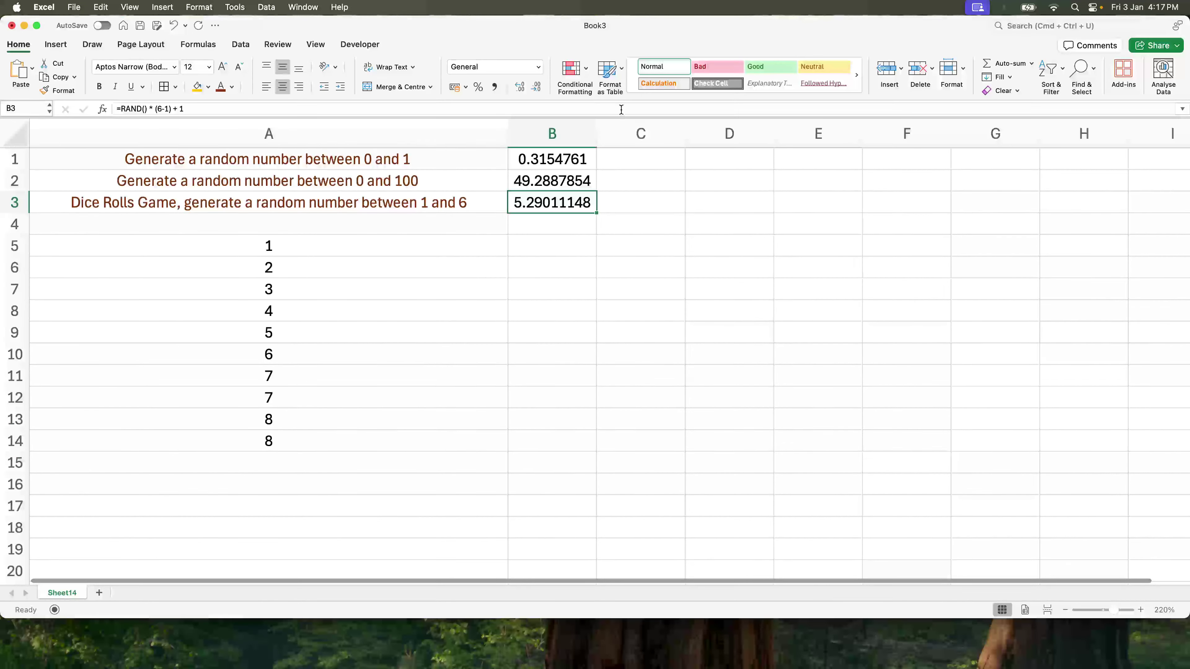
left_click_drag(596, 133, 742, 134)
double_click(553, 202)
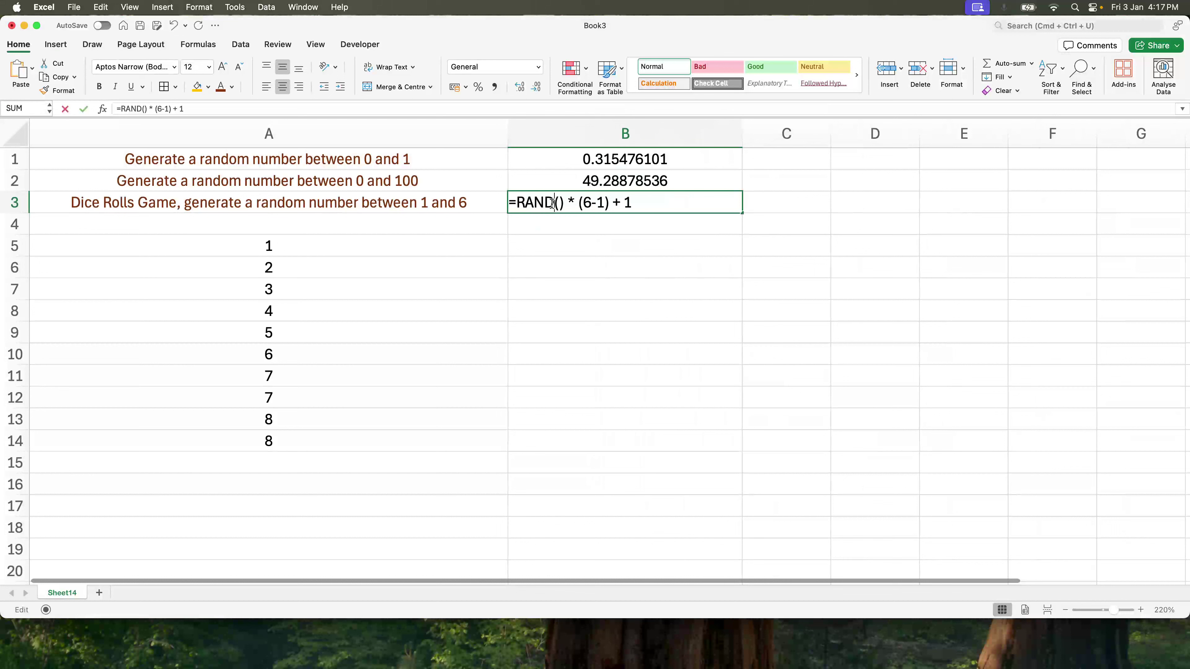
left_click(516, 206)
type("round(")
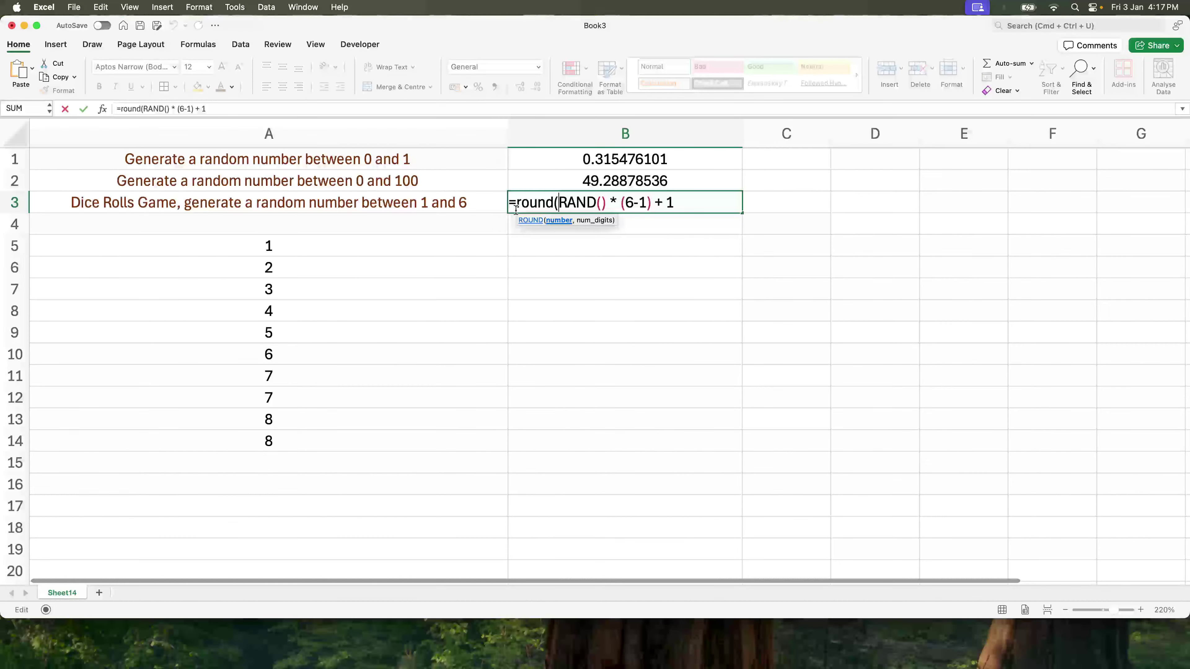
left_click(688, 202)
type(",0)")
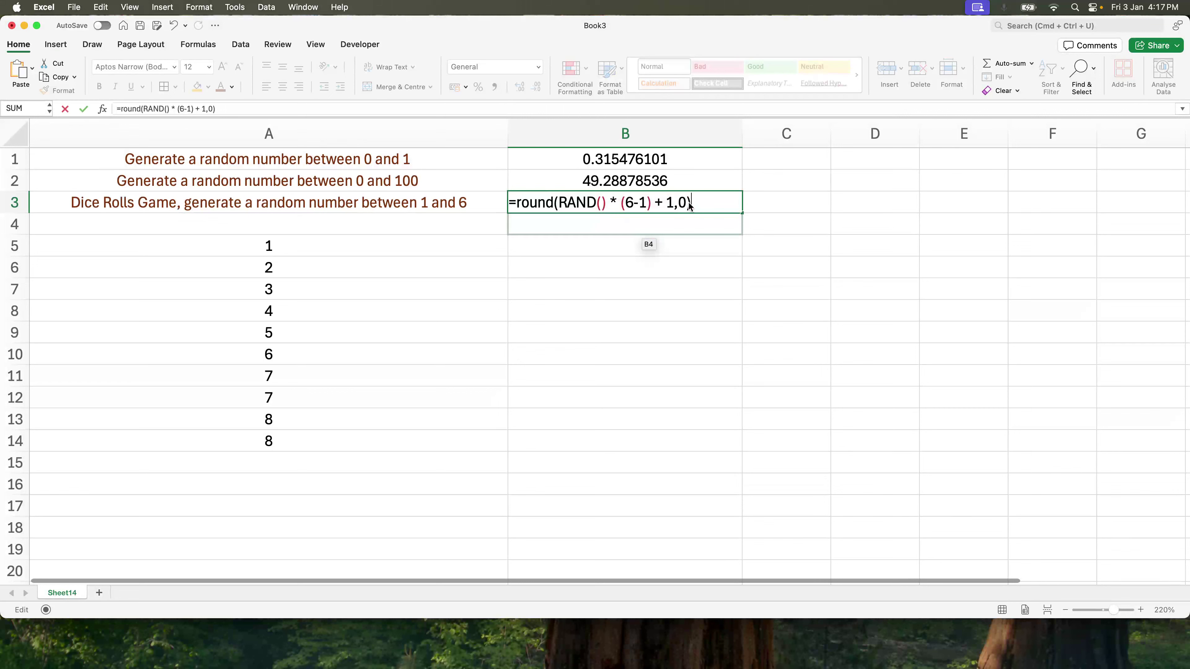
key("Return")
left_click(689, 206)
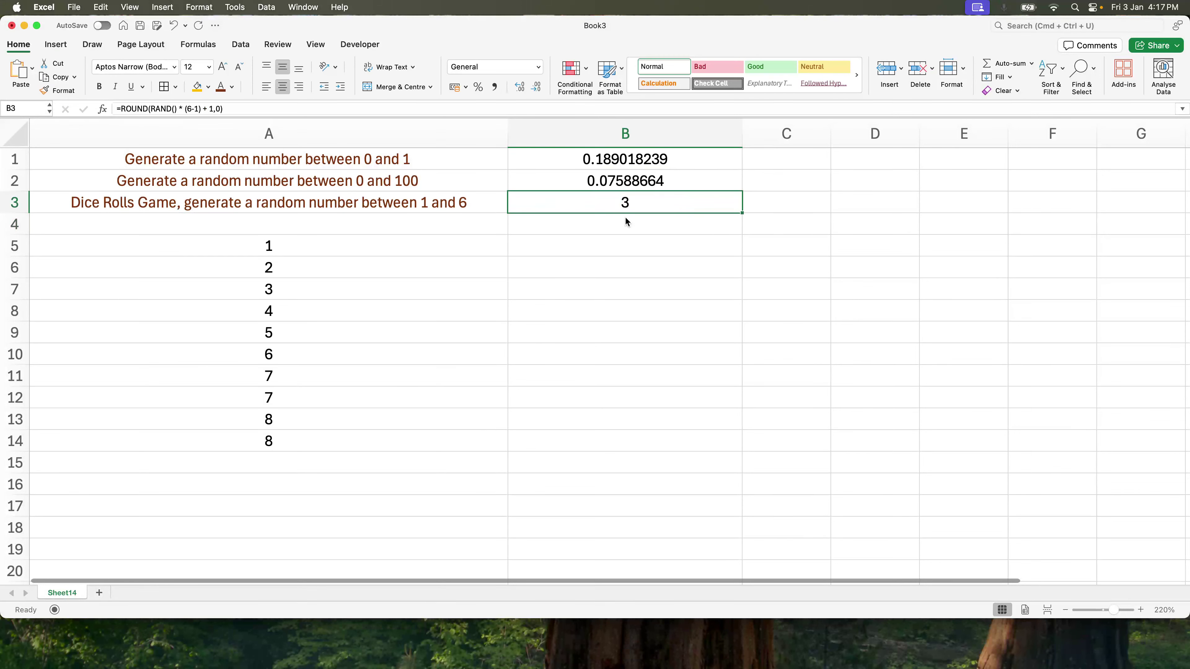
Re-roll the dice number in B3 by re-entering the values down from A5 and entering 7 in A13 and A14
double_click(342, 239)
key("Return")
key("Return")
key("Return")
key("Return")
key("Return")
key("Return")
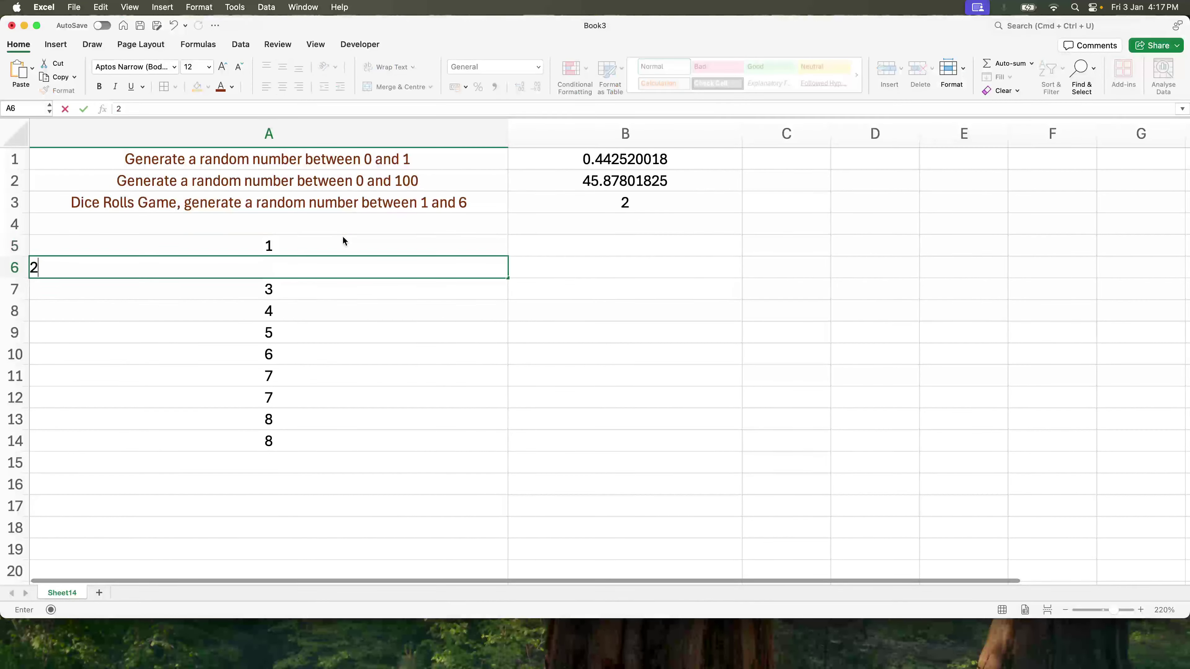
key("Return")
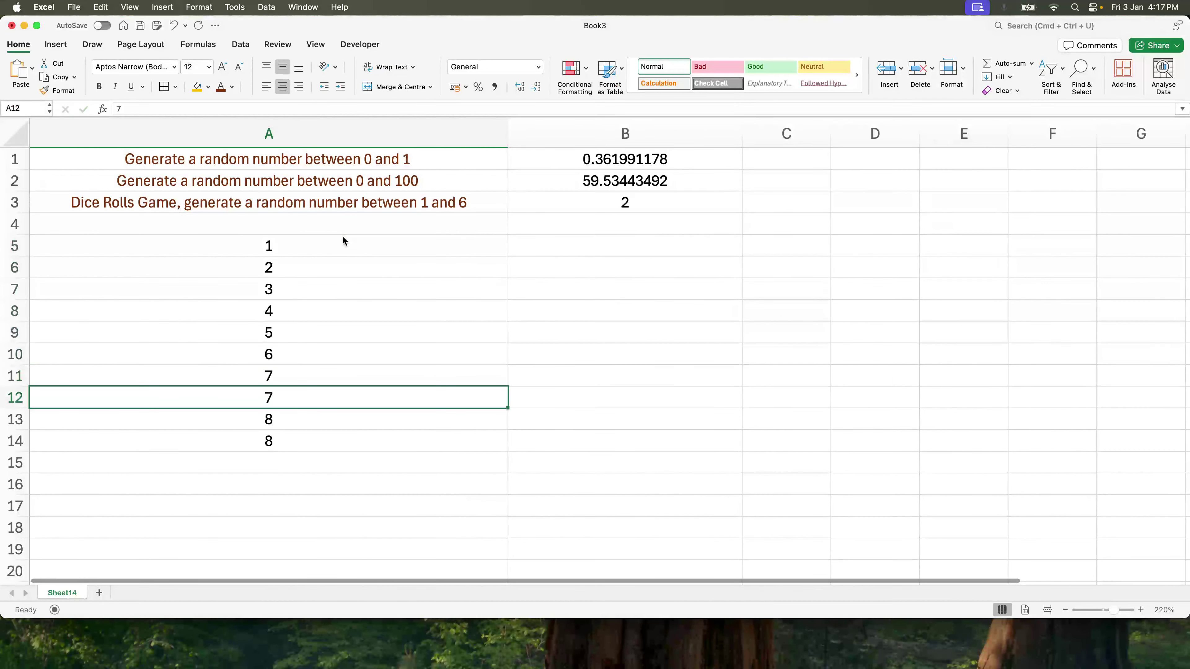
key("Return")
type("7")
key("Return")
type("7")
key("Return")
key("Return")
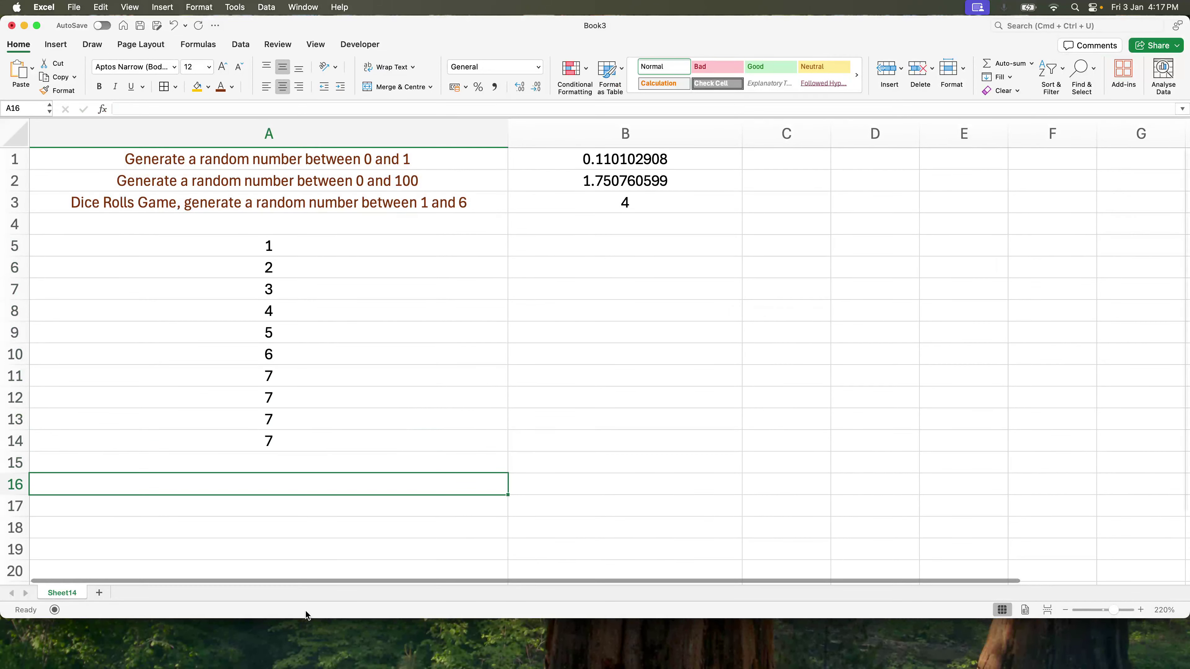